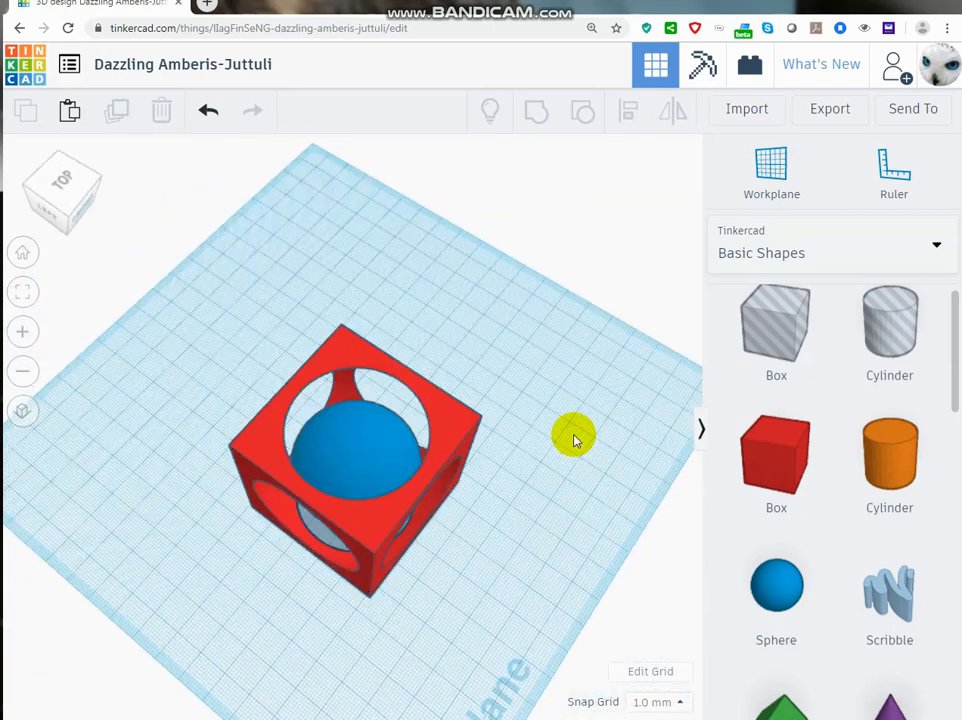
{"action": "right_click_drag", "start_coordinate": [422, 596], "coordinate": [418, 547]}
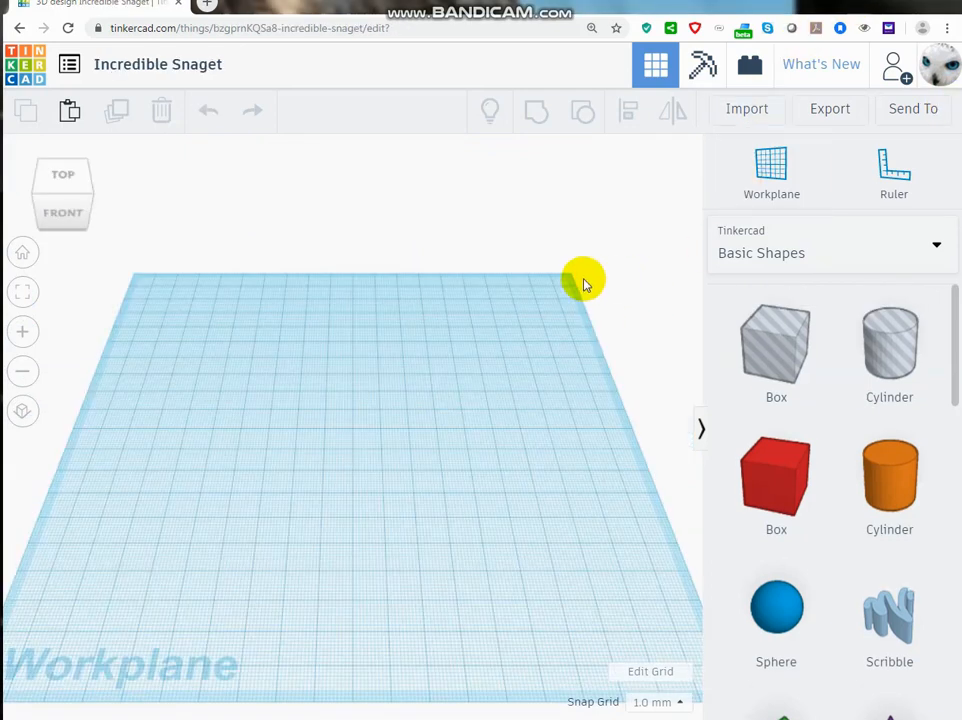
Place a red box near the middle of the empty workplane and collapse its shape settings.
{"action": "left_click", "coordinate": [775, 502]}
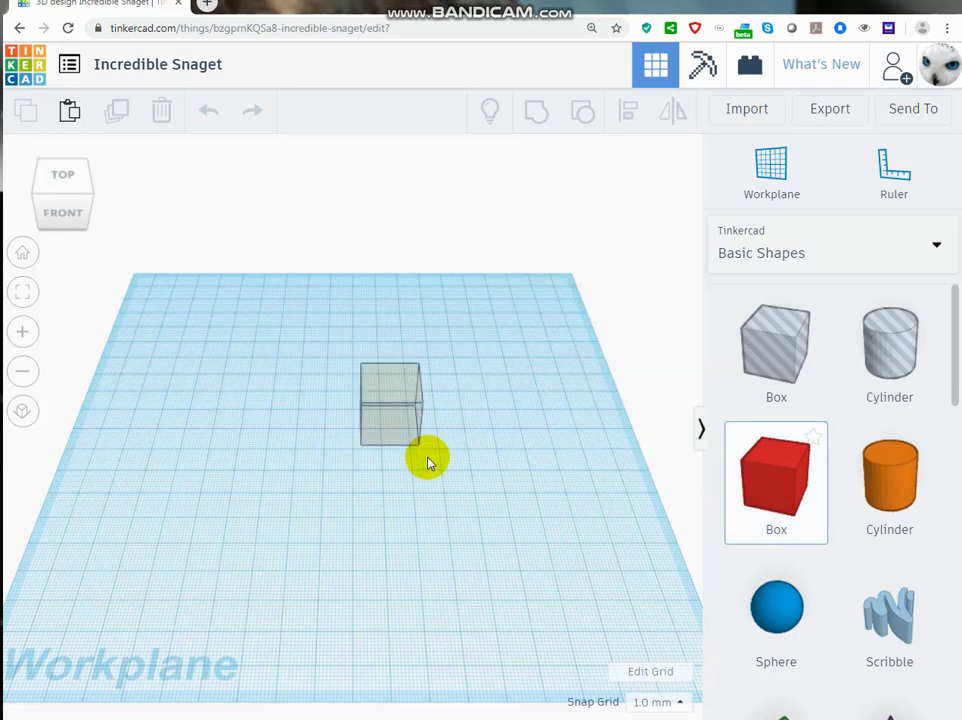
{"action": "left_click", "coordinate": [397, 430]}
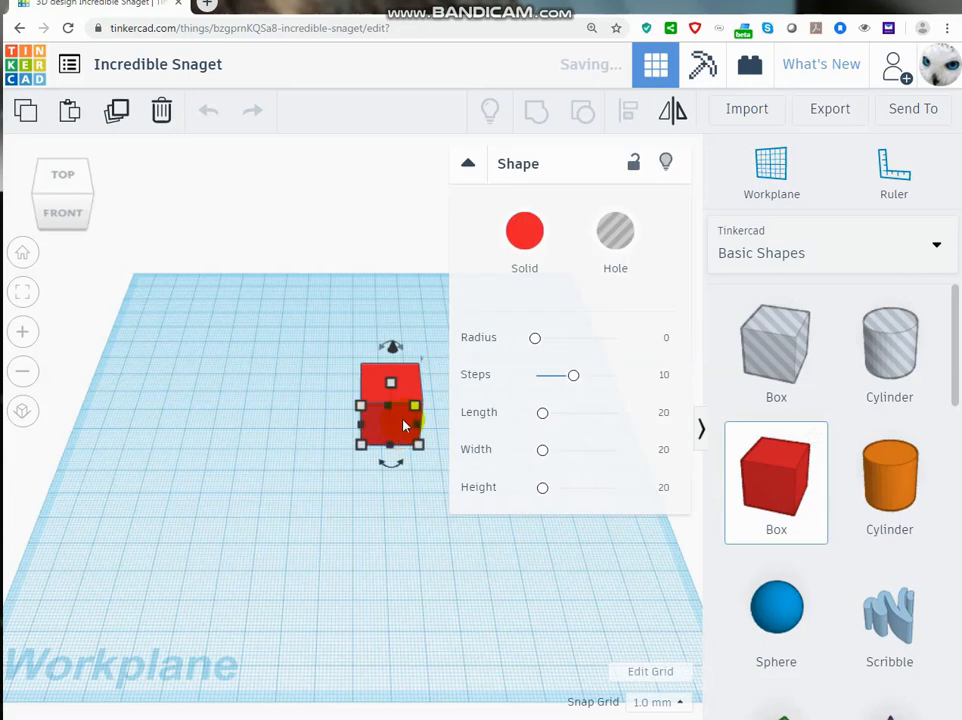
{"action": "left_click", "coordinate": [469, 165]}
Set both the length and the width of the box to 50 mm.
{"action": "mouse_move", "coordinate": [416, 409]}
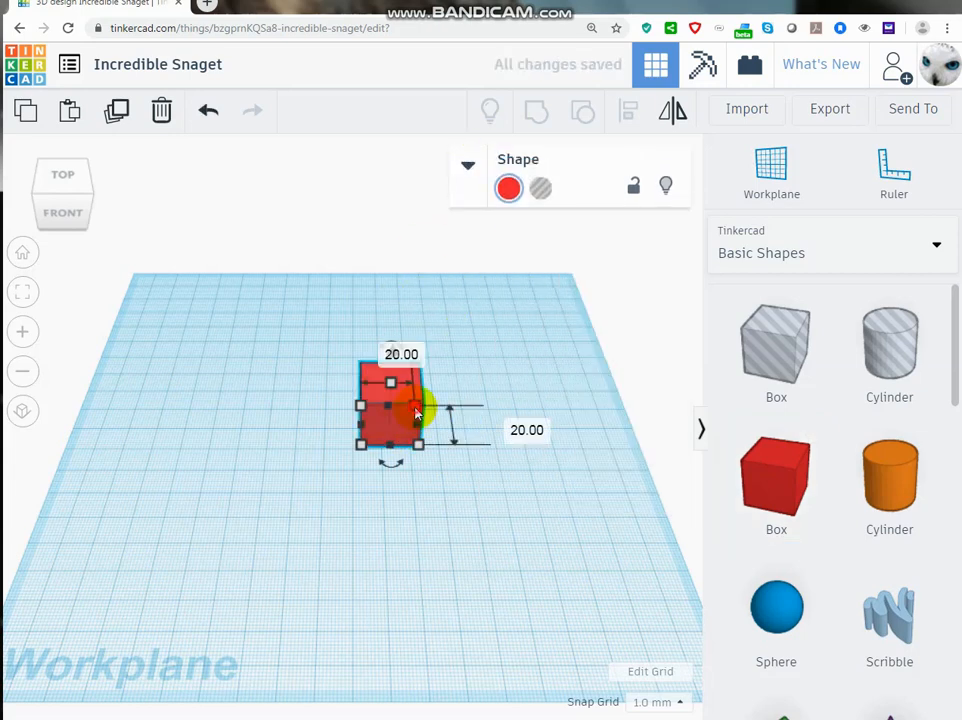
{"action": "left_click", "coordinate": [509, 425]}
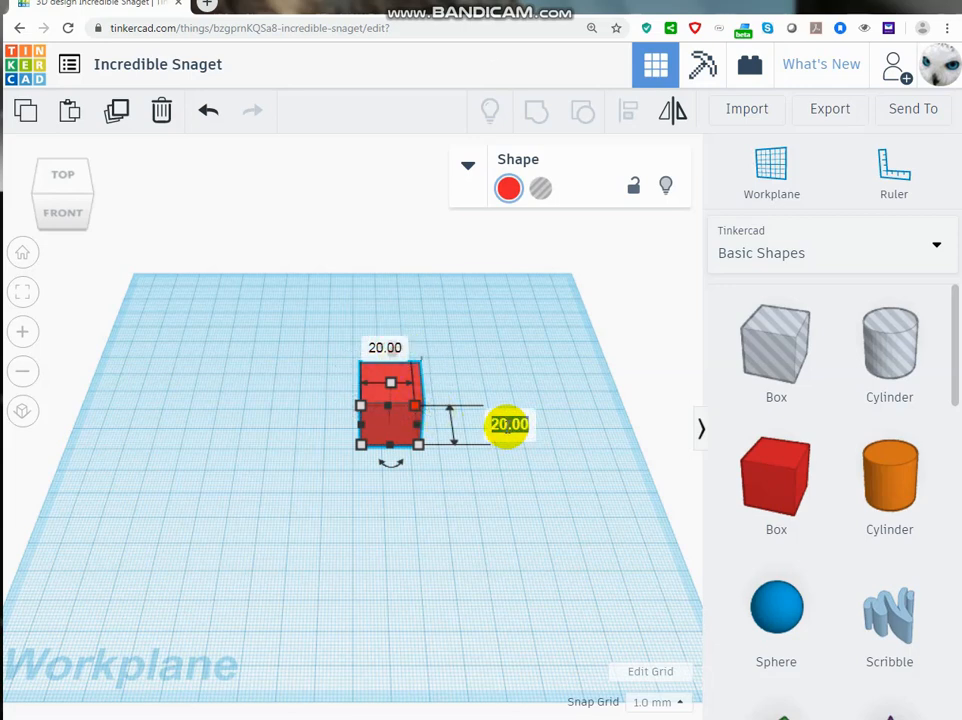
{"action": "key", "text": "Return"}
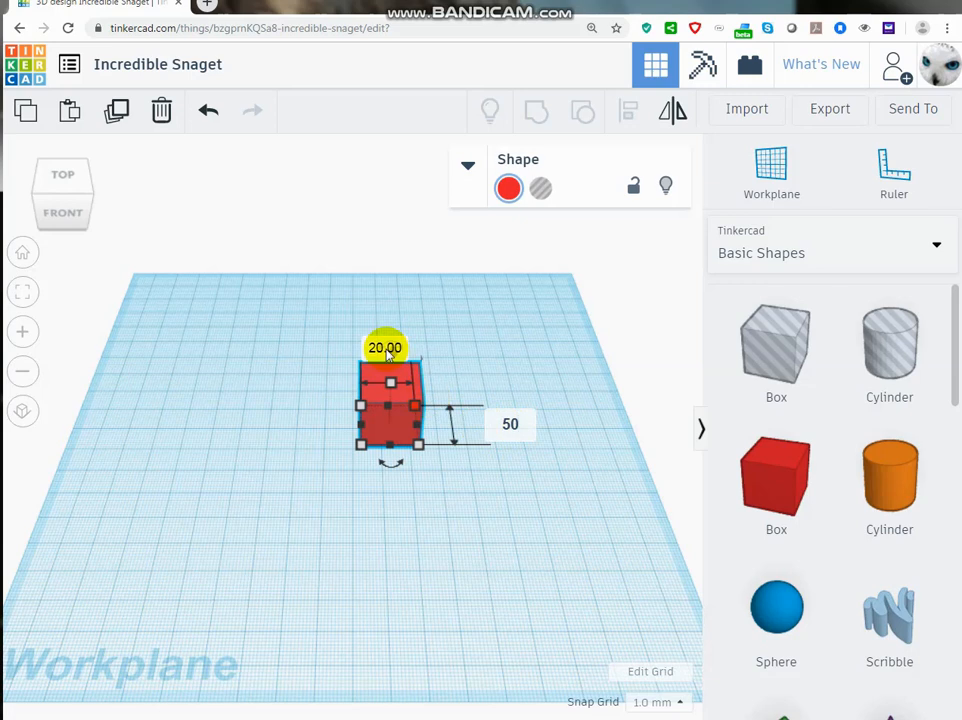
{"action": "left_click", "coordinate": [386, 350]}
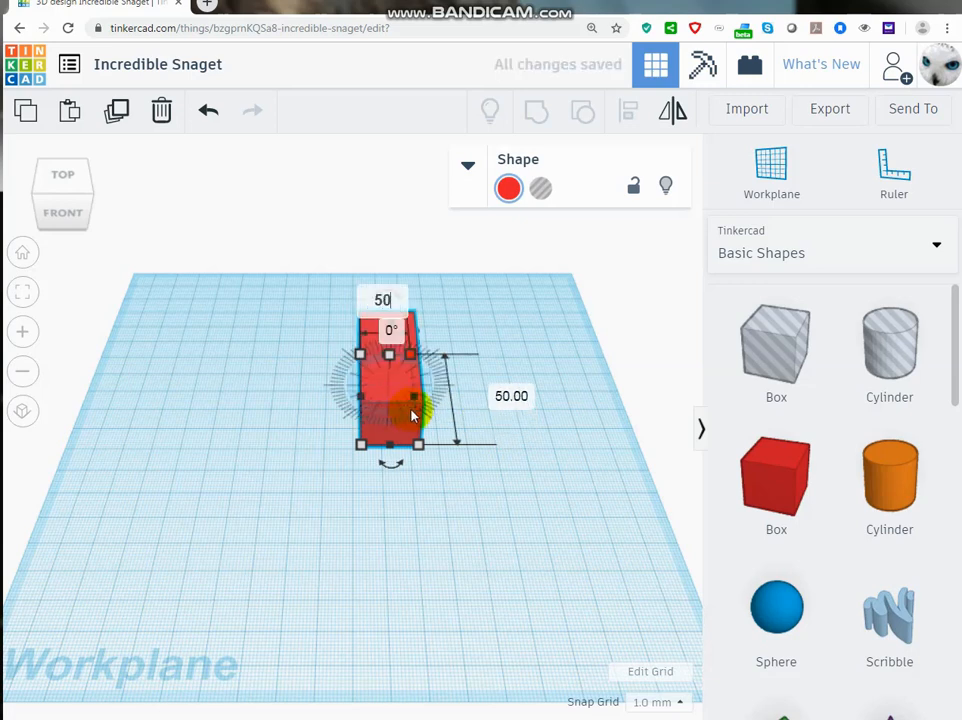
{"action": "key", "text": "Return"}
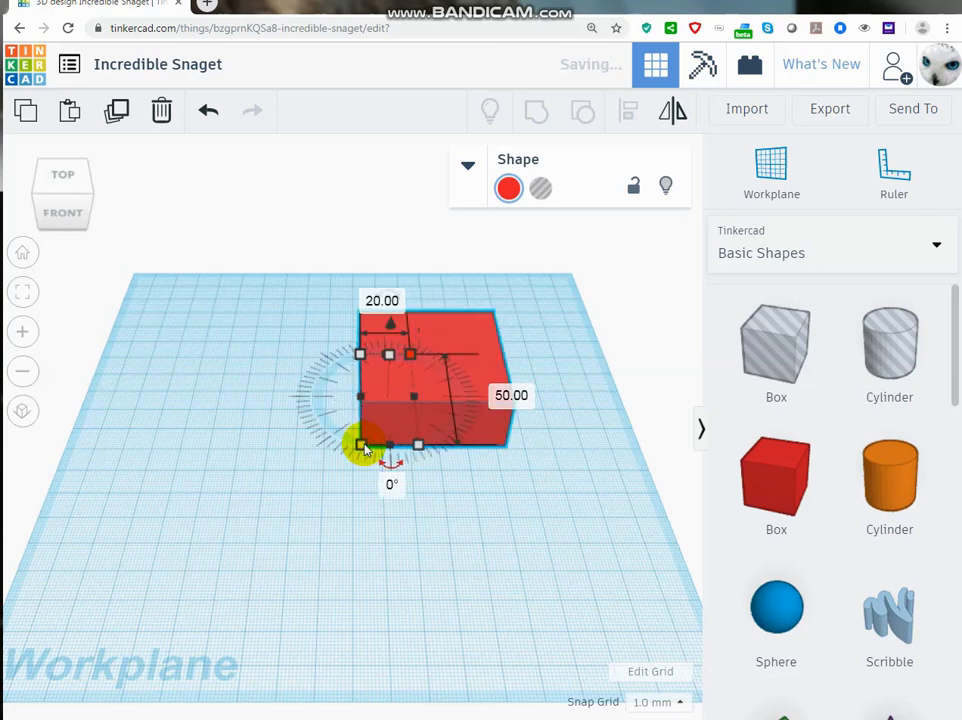
Set the box's height to 50 mm and move it about 24 mm to the left and 41 mm toward the front.
{"action": "left_click", "coordinate": [431, 356]}
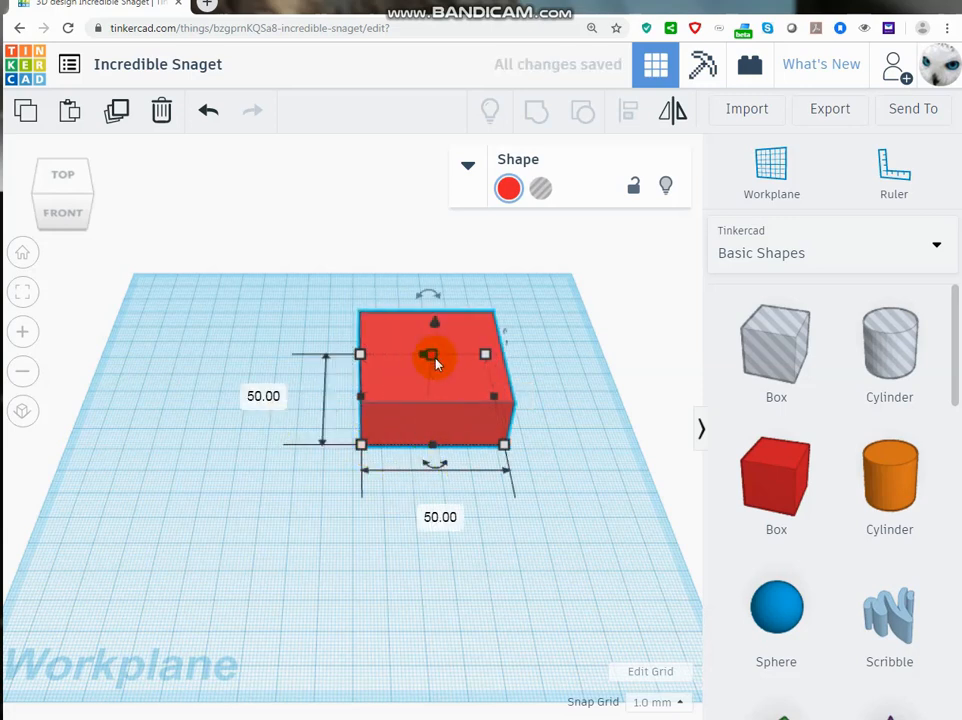
{"action": "left_click", "coordinate": [520, 375]}
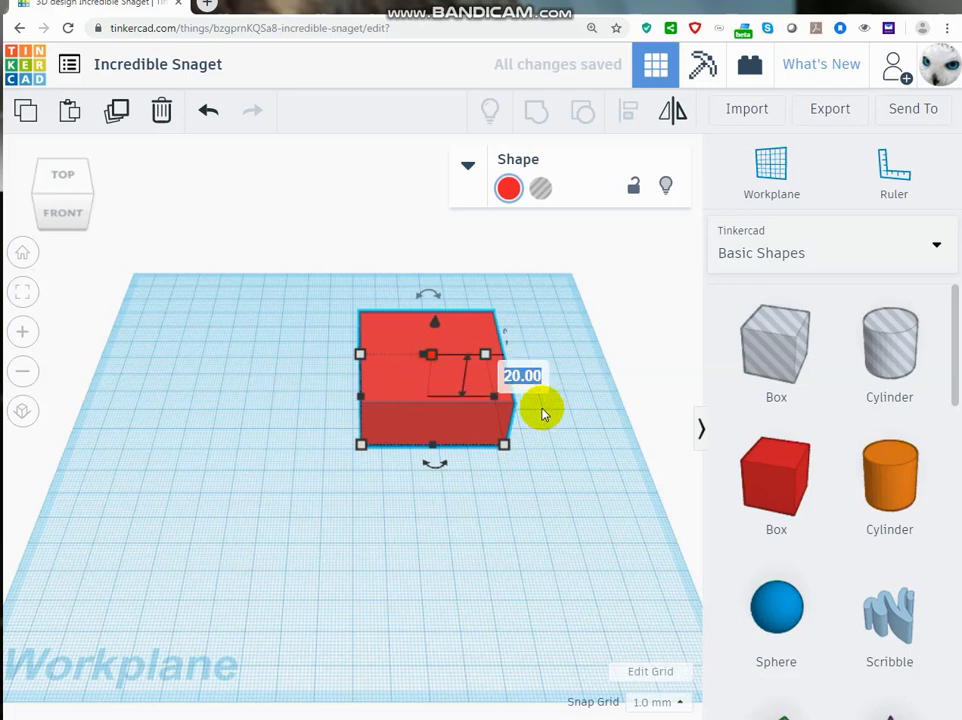
{"action": "type", "text": "5"}
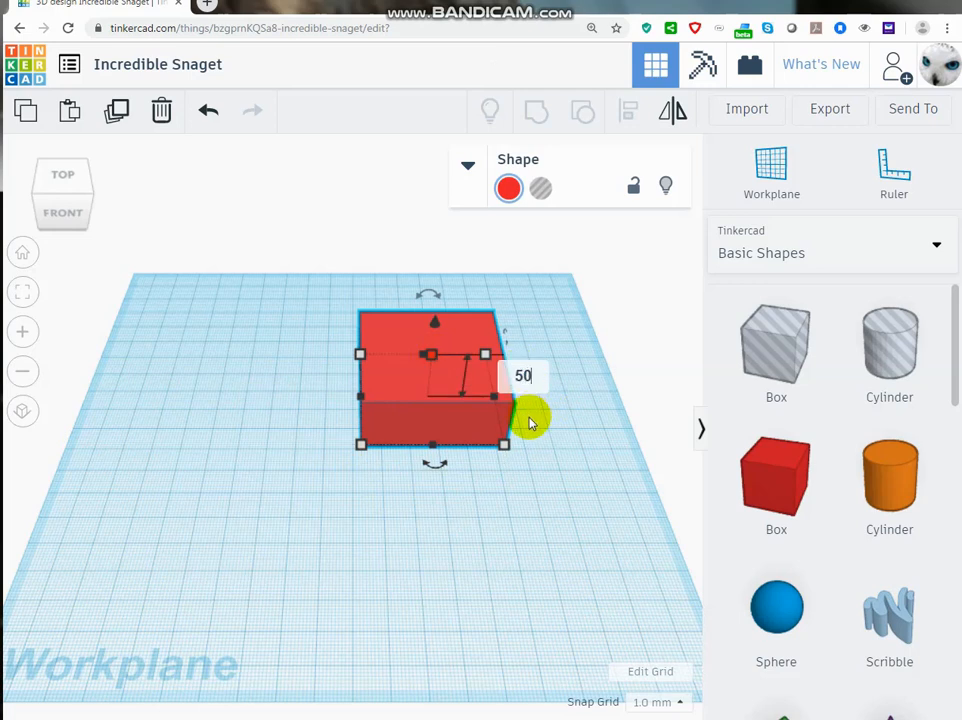
{"action": "type", "text": "0"}
{"action": "key", "text": "Return"}
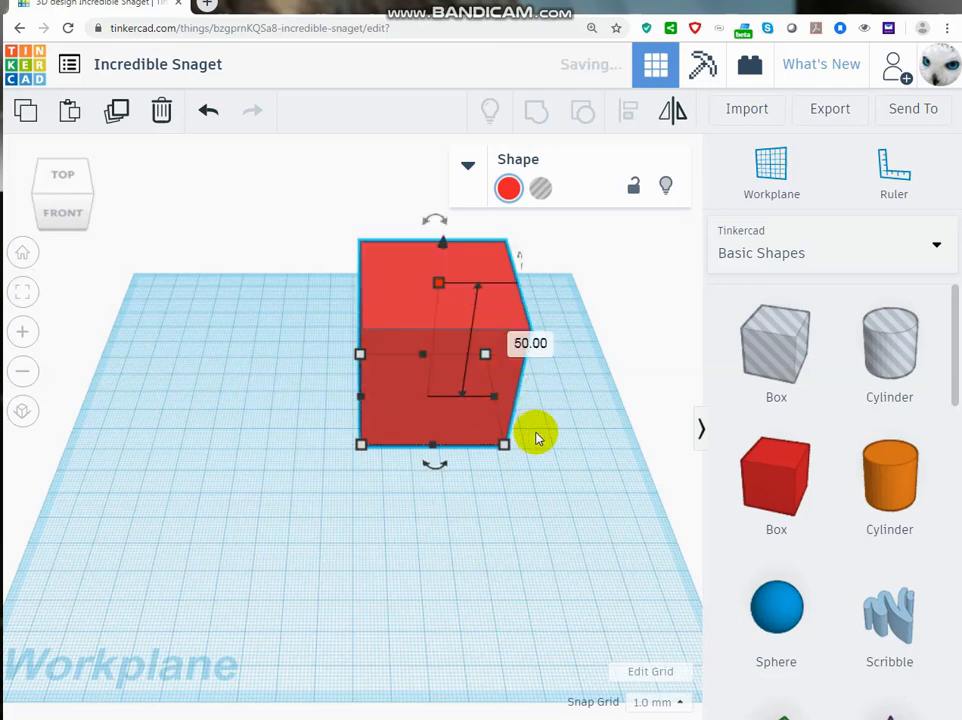
{"action": "left_click", "coordinate": [567, 477]}
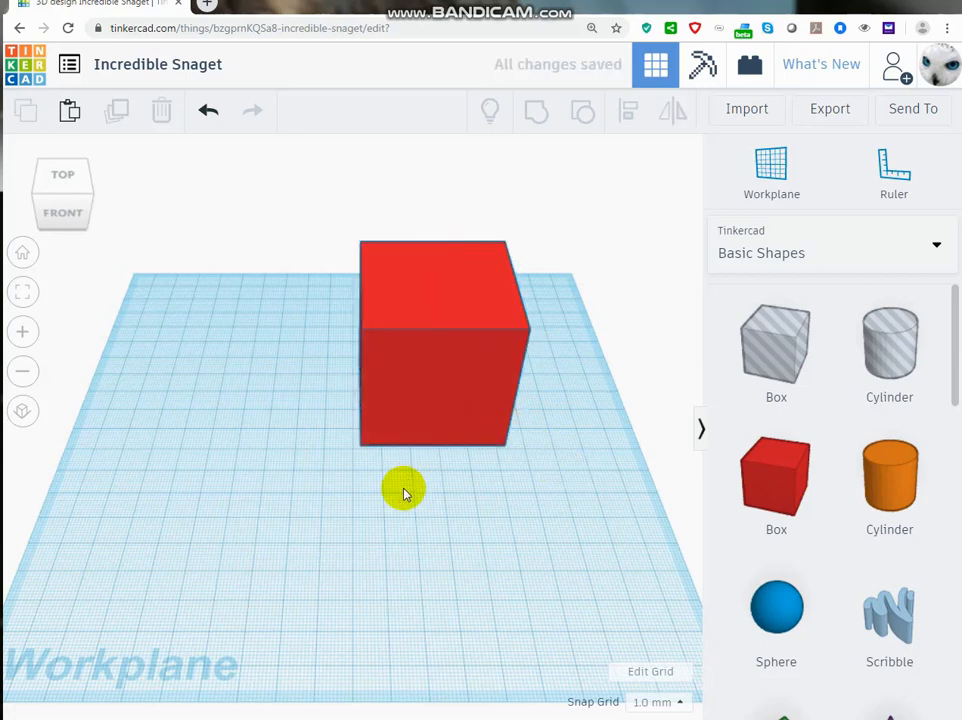
{"action": "left_click_drag", "start_coordinate": [410, 430], "coordinate": [565, 558]}
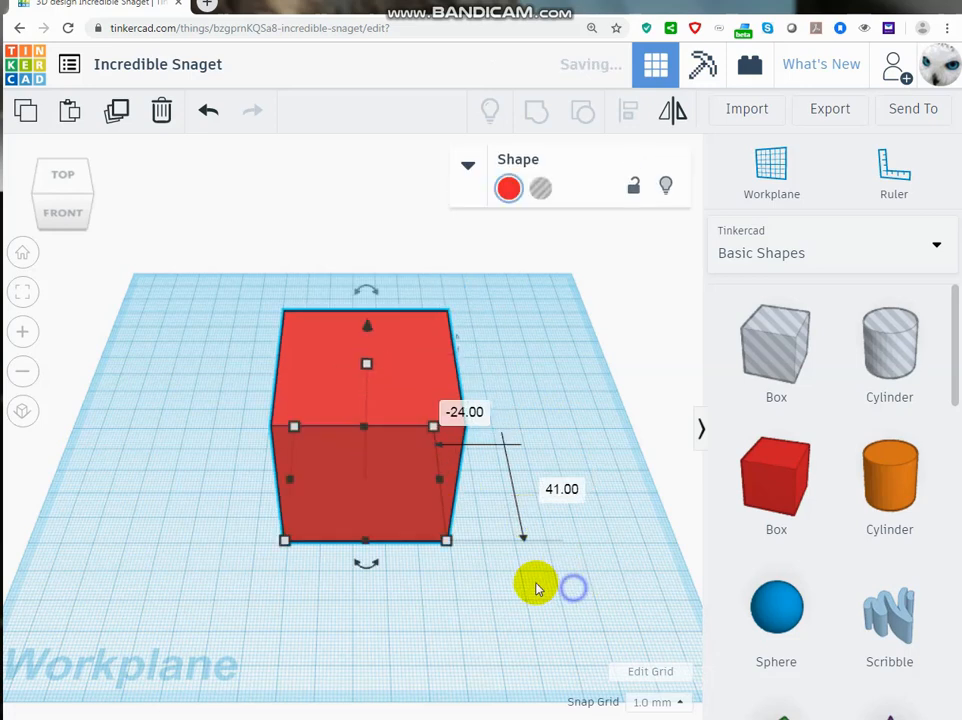
Place a blue sphere on the workplane beside the red box, clear of its right side.
{"action": "right_click_drag", "start_coordinate": [429, 575], "coordinate": [494, 543]}
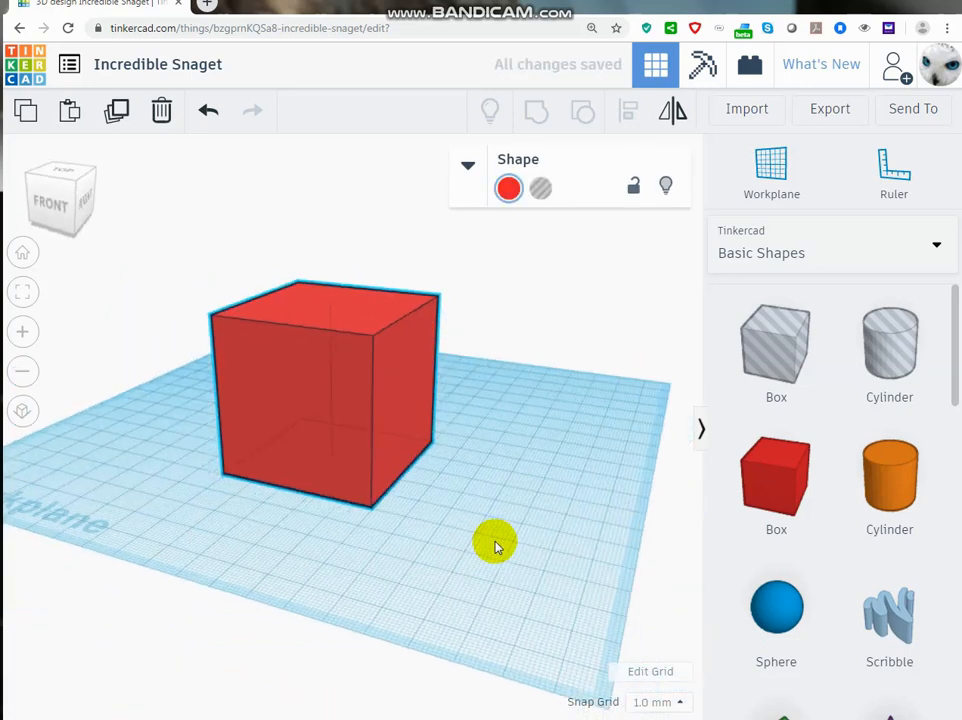
{"action": "left_click", "coordinate": [560, 520]}
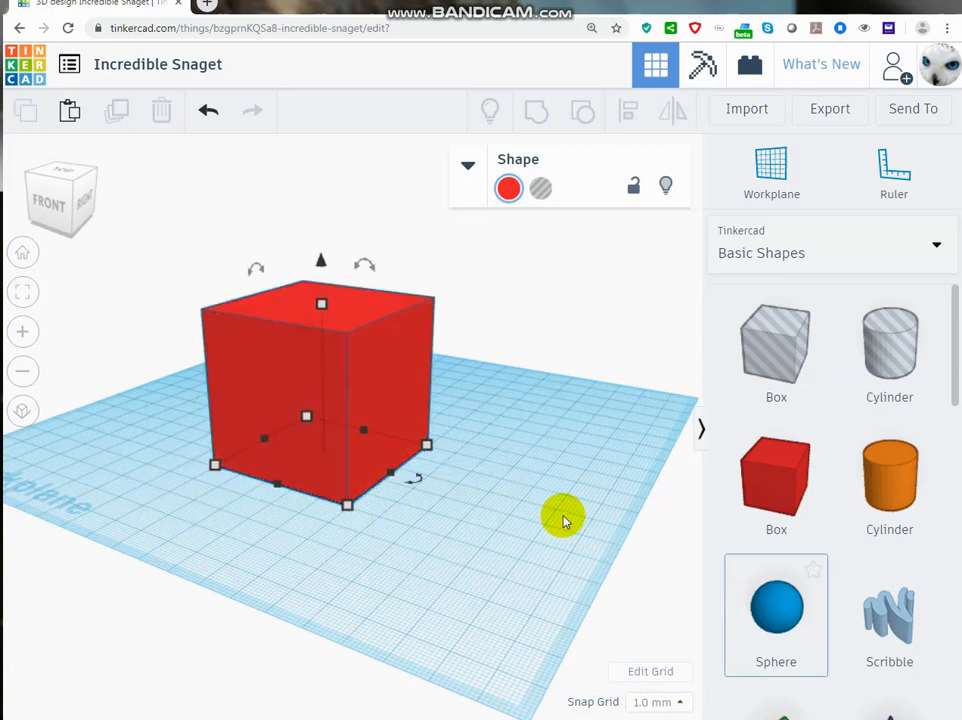
{"action": "left_click", "coordinate": [563, 519]}
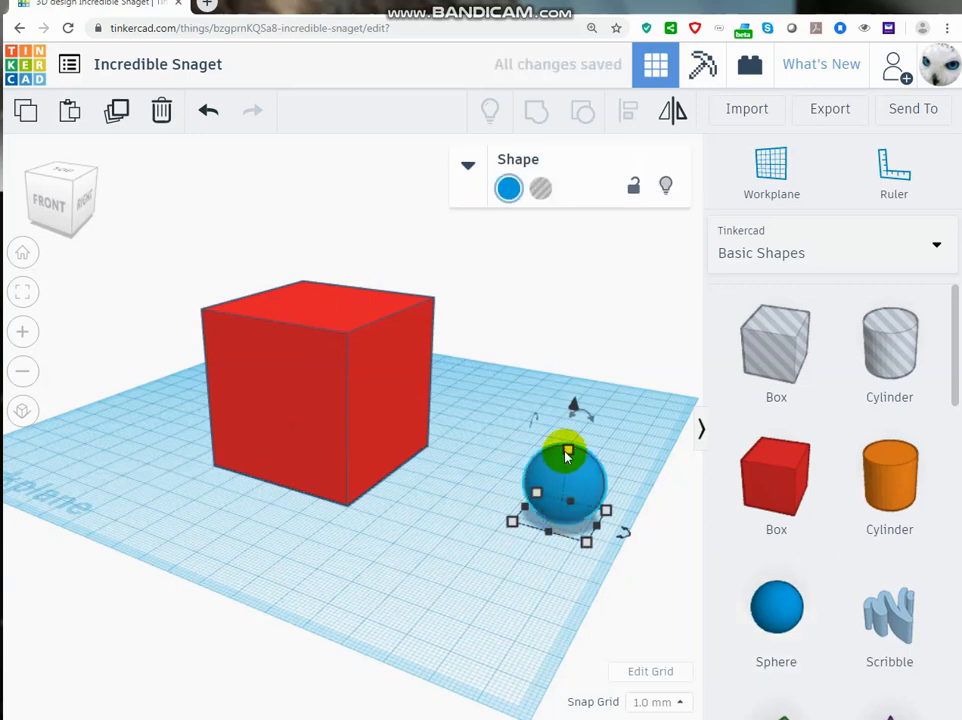
Set the sphere's height to 70 mm.
{"action": "mouse_move", "coordinate": [567, 454]}
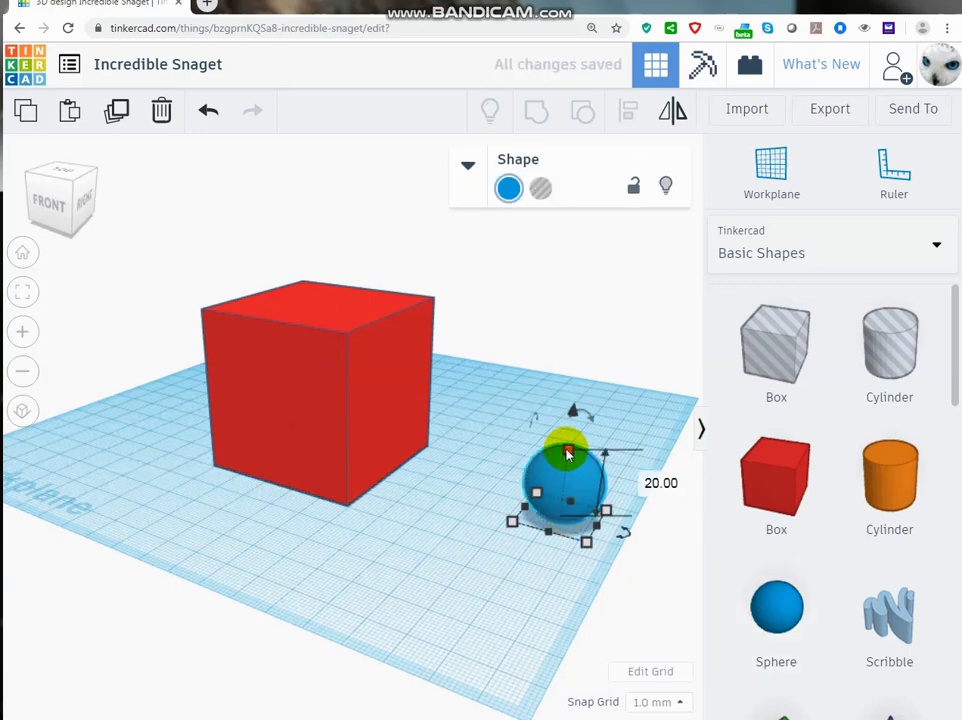
{"action": "left_click", "coordinate": [658, 486]}
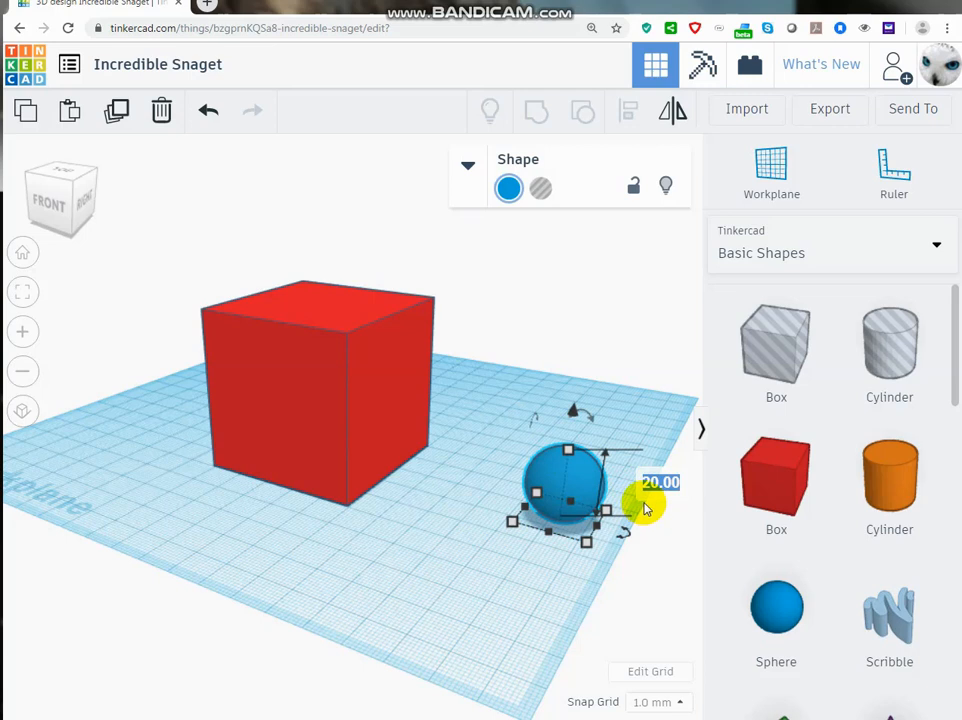
{"action": "type", "text": "70"}
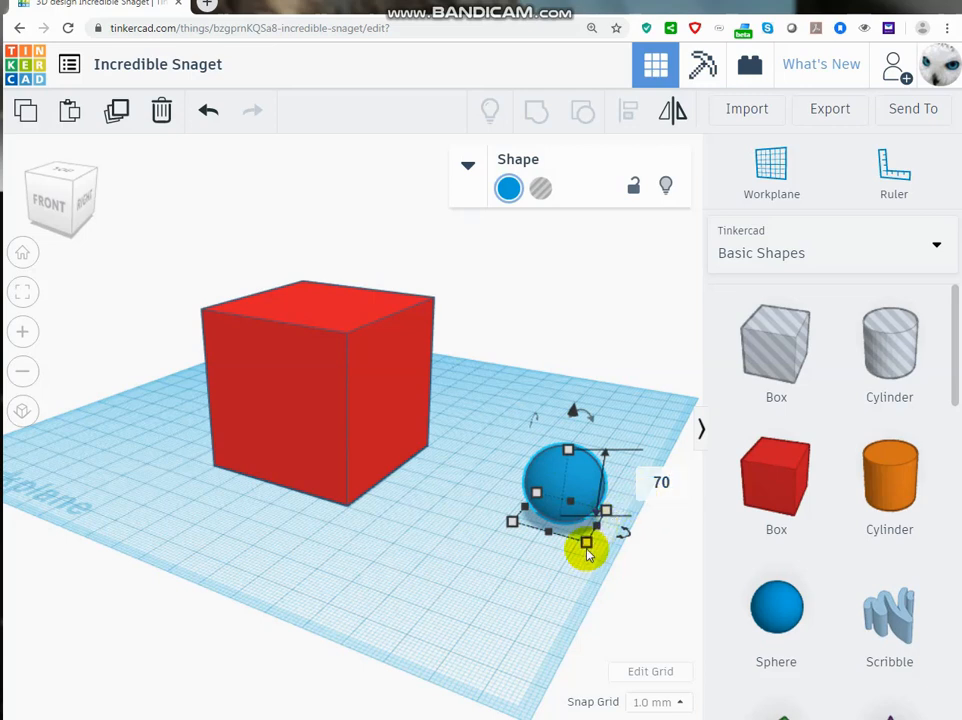
{"action": "key", "text": "Return"}
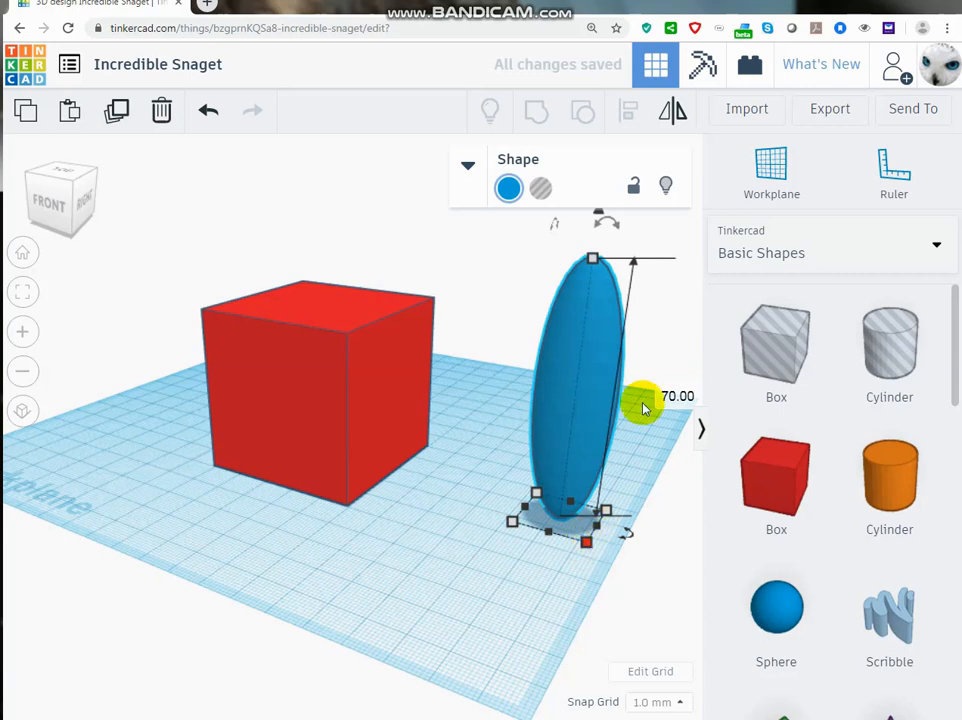
Set the sphere's height to 65 mm.
{"action": "left_click", "coordinate": [591, 271]}
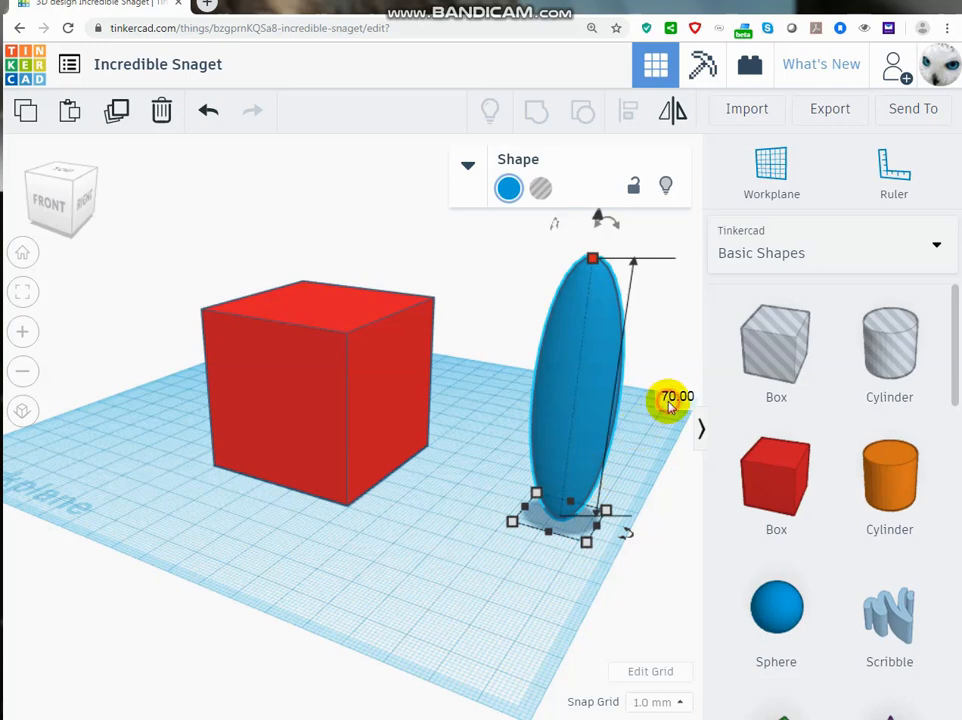
{"action": "left_click", "coordinate": [670, 399]}
{"action": "type", "text": "65"}
{"action": "key", "text": "Return"}
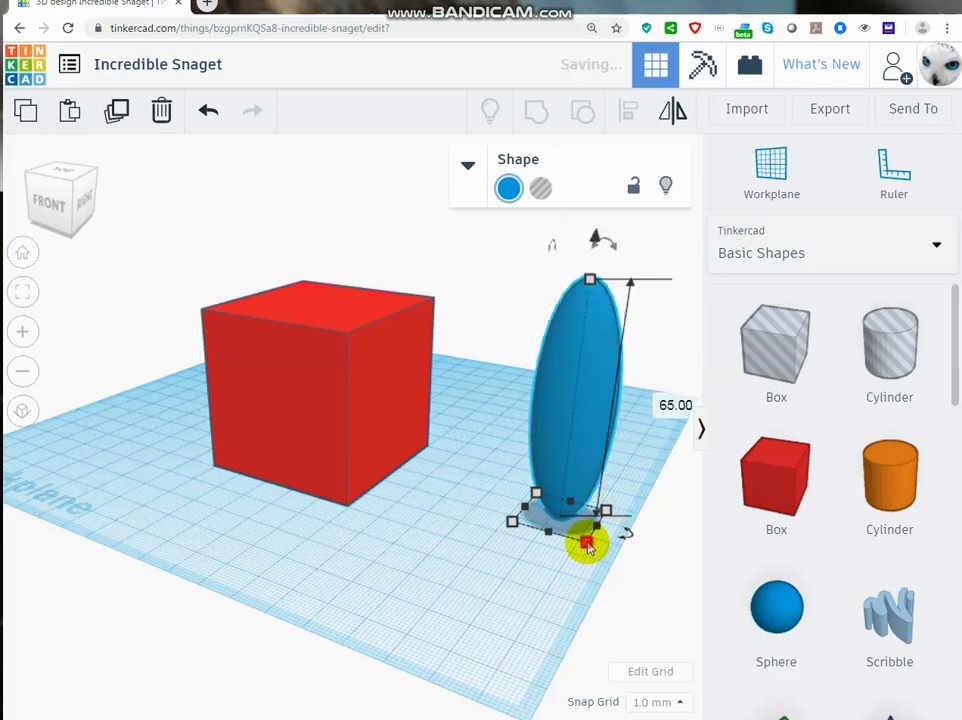
Set the sphere's length and width to 65 mm, and move it about 89 mm to the left so it overlaps the box.
{"action": "mouse_move", "coordinate": [587, 545]}
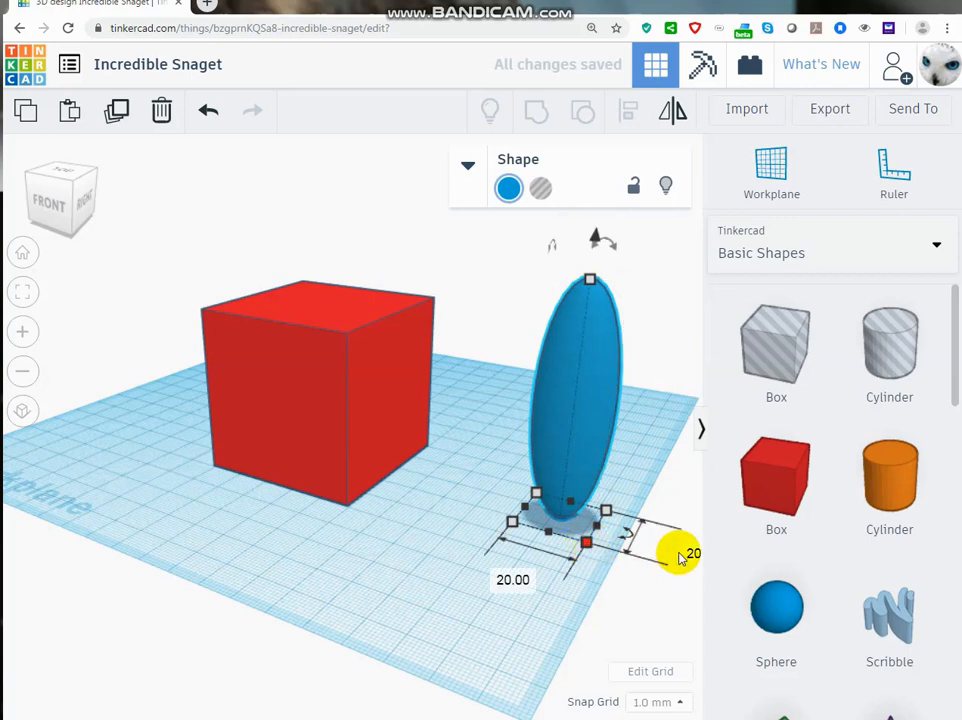
{"action": "left_click", "coordinate": [683, 561]}
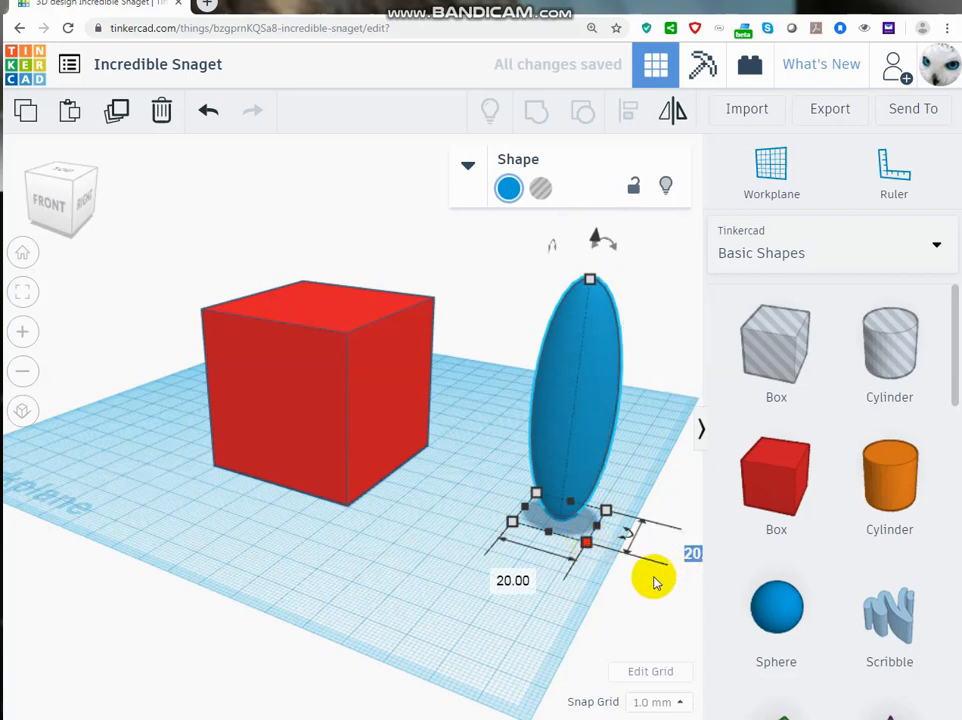
{"action": "type", "text": "65"}
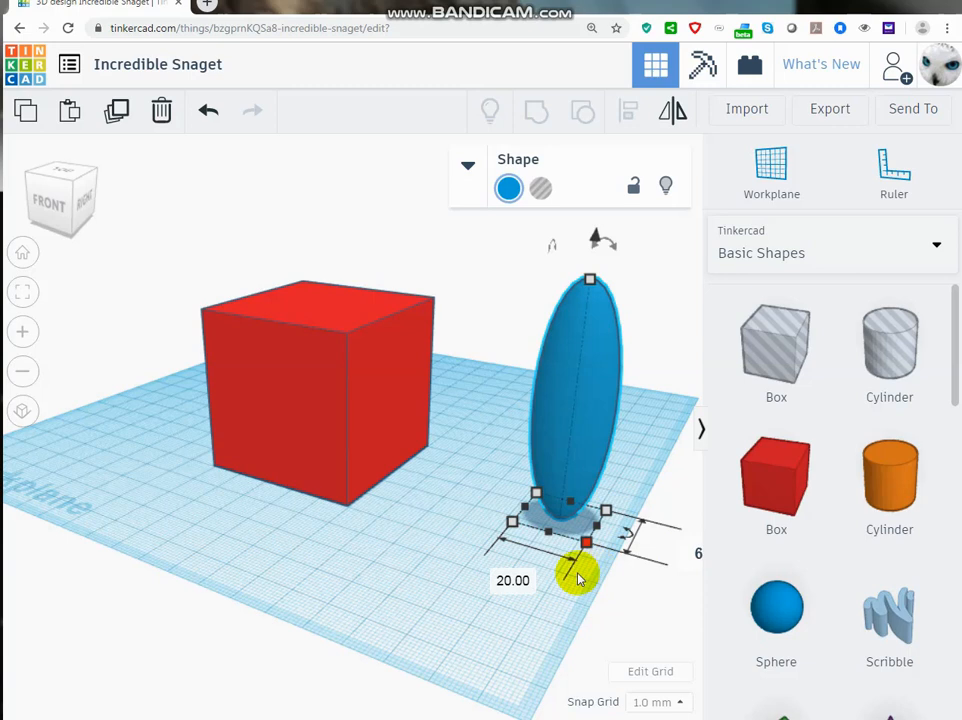
{"action": "key", "text": "Return"}
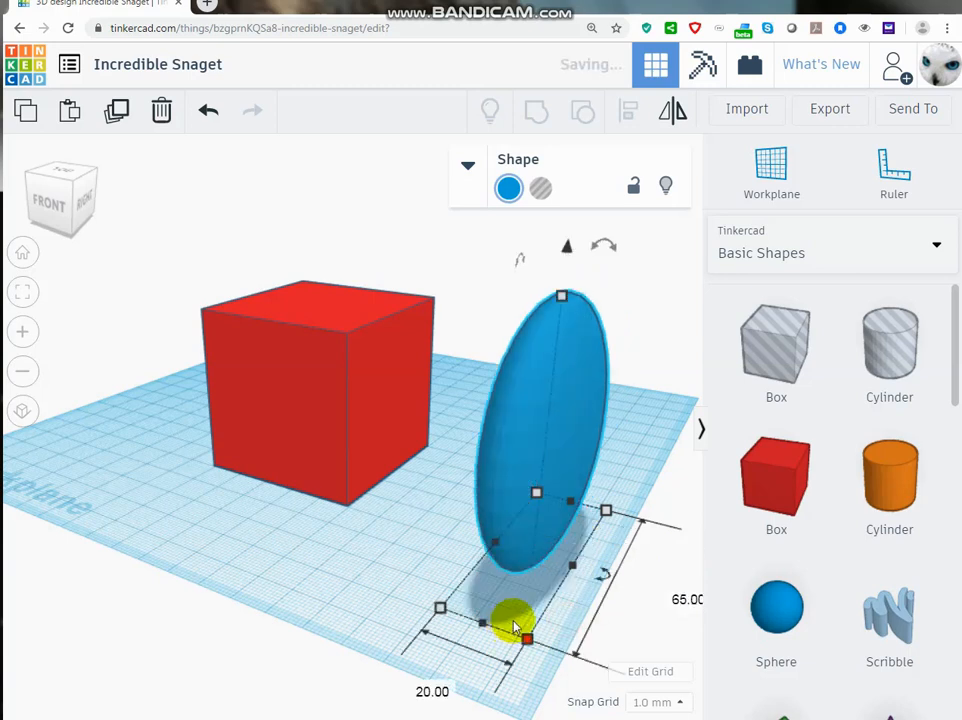
{"action": "left_click", "coordinate": [434, 690]}
{"action": "type", "text": "65"}
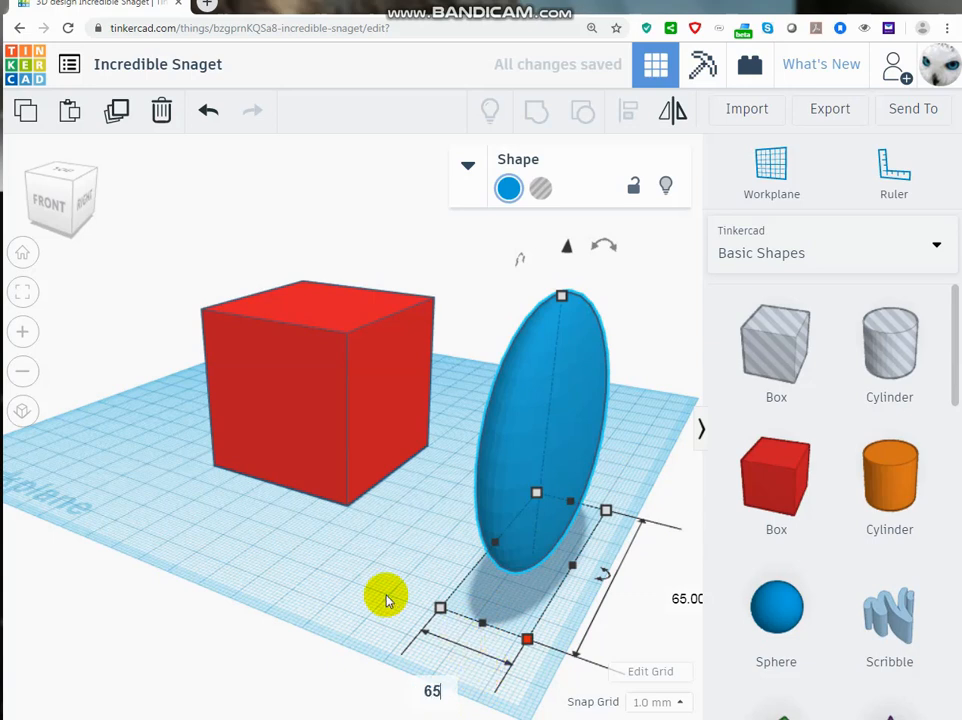
{"action": "key", "text": "Return"}
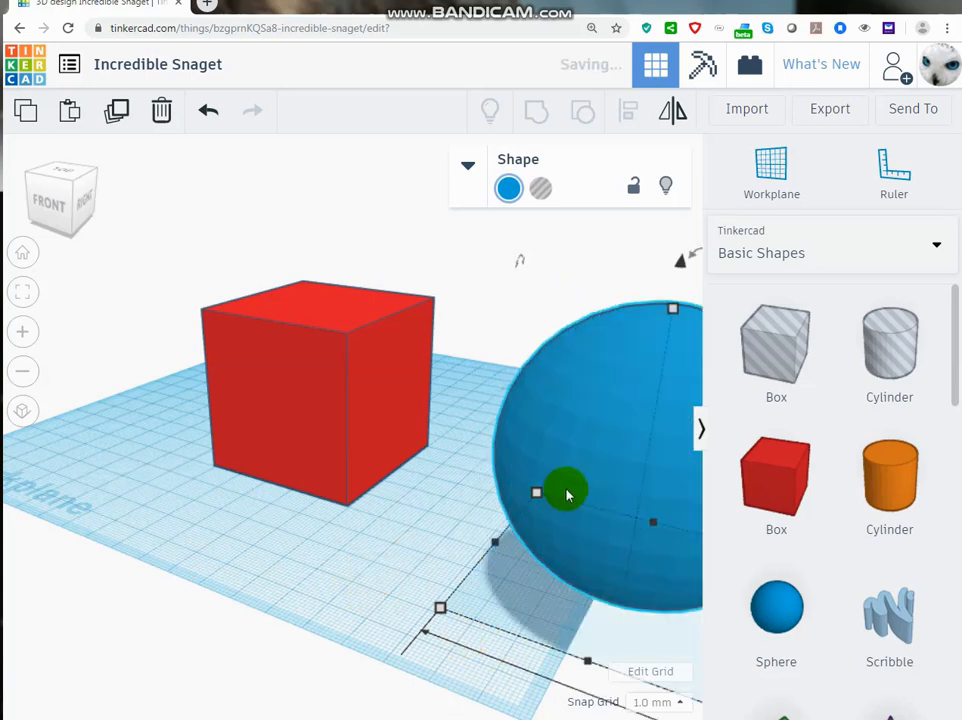
{"action": "left_click_drag", "start_coordinate": [515, 476], "coordinate": [230, 369]}
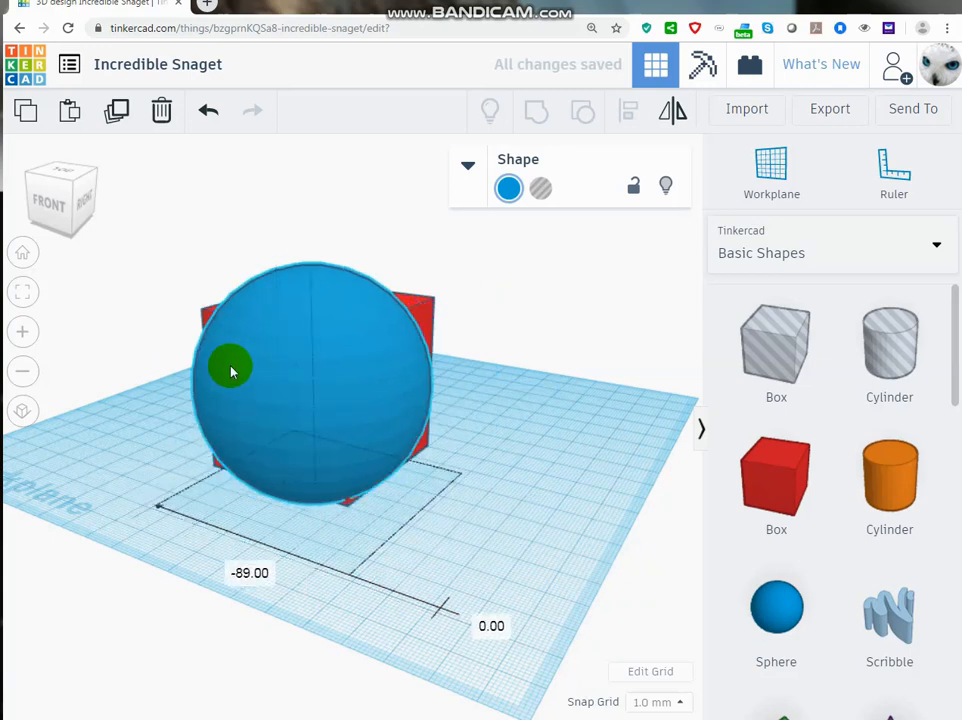
Select the box and the sphere together and align their centres on all three axes.
{"action": "right_click_drag", "start_coordinate": [545, 561], "coordinate": [205, 255]}
{"action": "left_click_drag", "start_coordinate": [204, 249], "coordinate": [595, 608]}
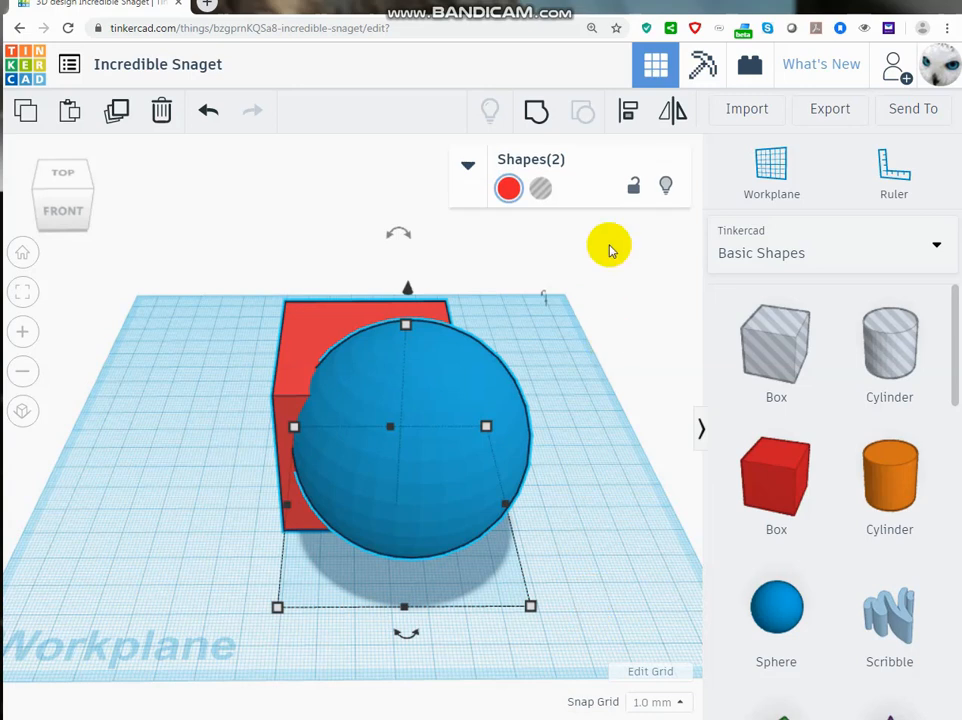
{"action": "left_click", "coordinate": [630, 111]}
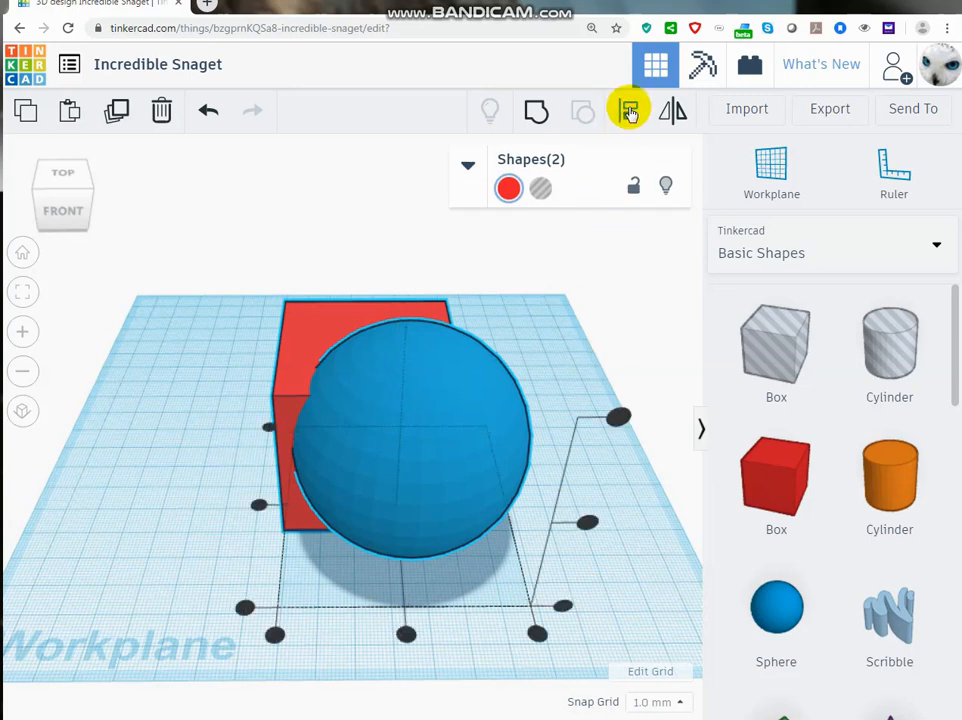
{"action": "left_click", "coordinate": [588, 522]}
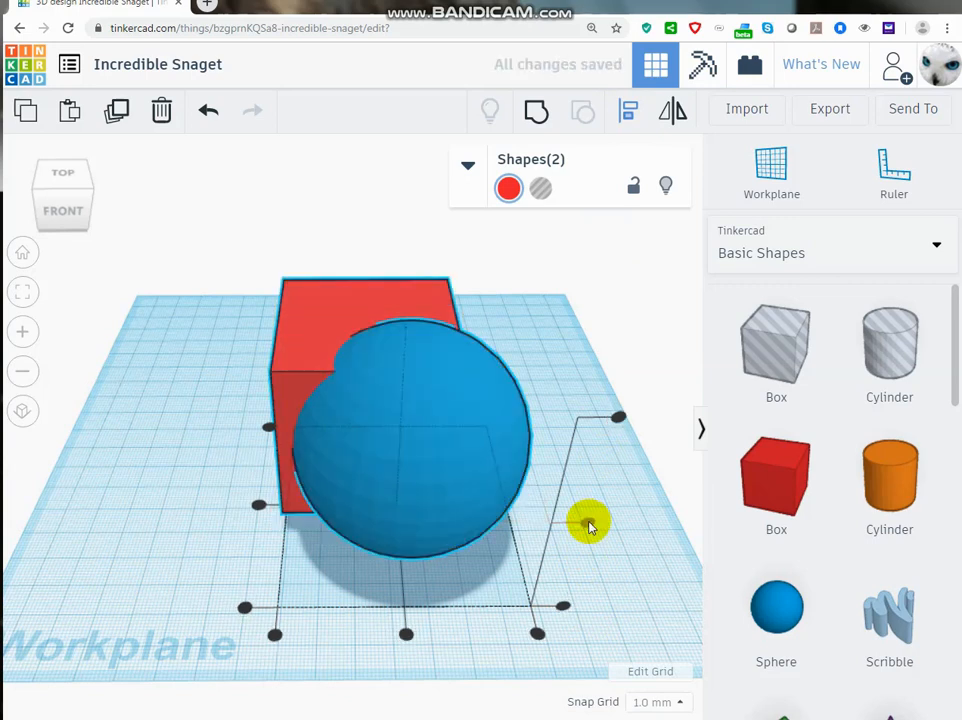
{"action": "left_click", "coordinate": [406, 637]}
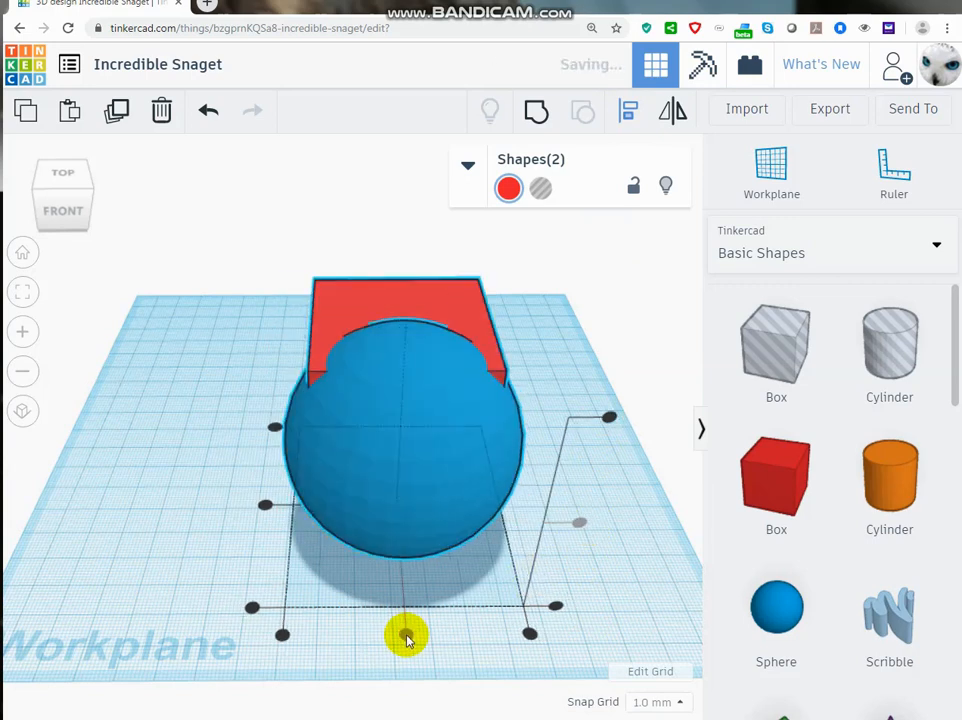
{"action": "left_click", "coordinate": [264, 508]}
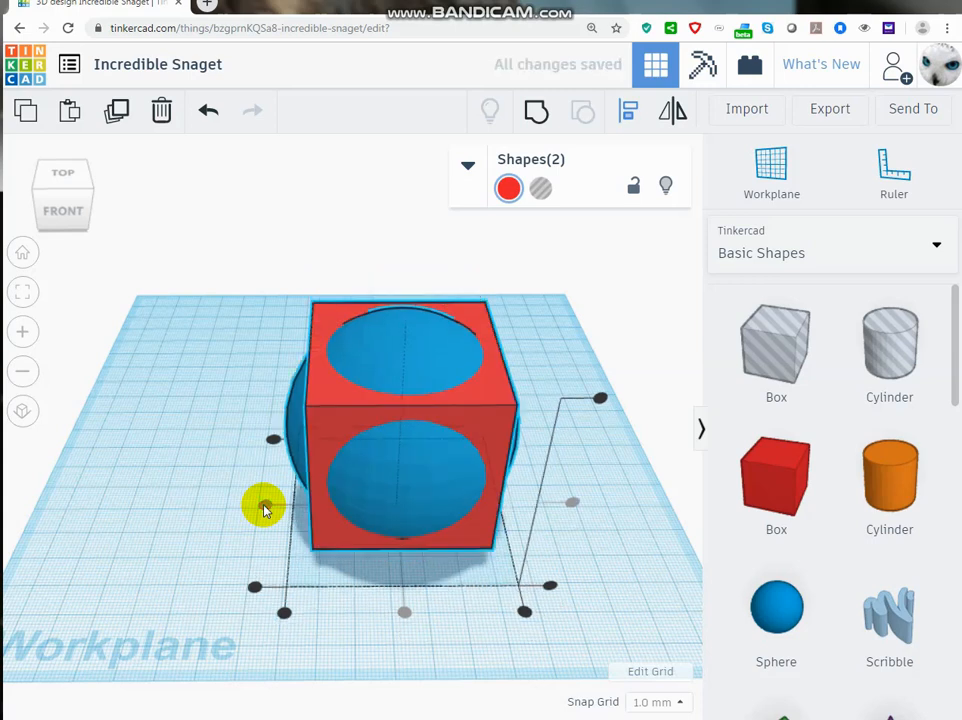
Finish the alignment and turn the 65 mm sphere into a hole.
{"action": "right_click_drag", "start_coordinate": [526, 580], "coordinate": [572, 589]}
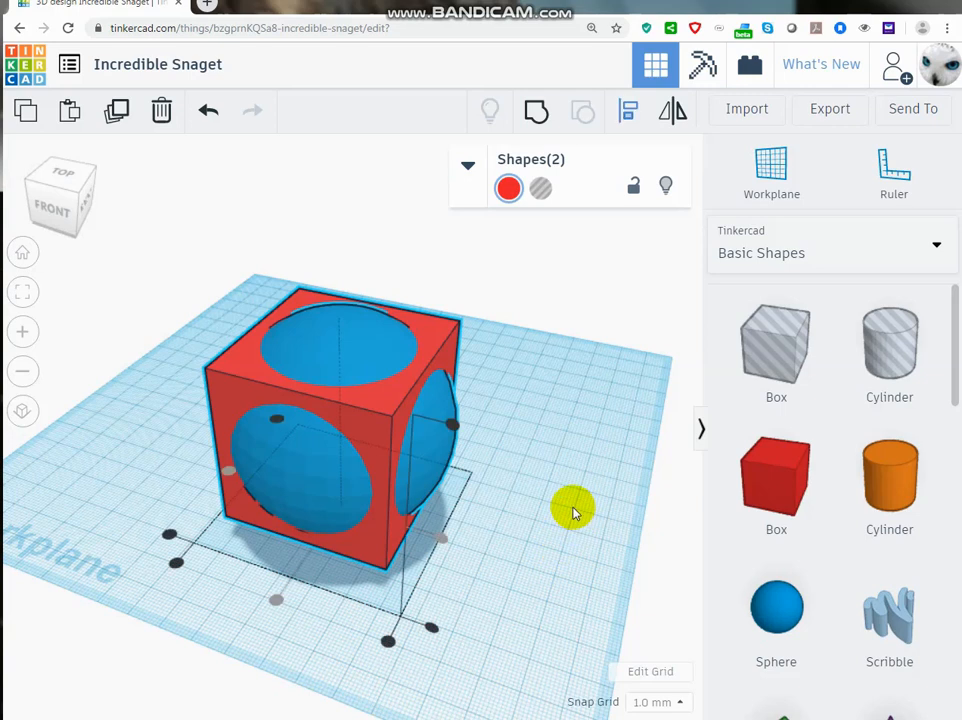
{"action": "left_click", "coordinate": [556, 456]}
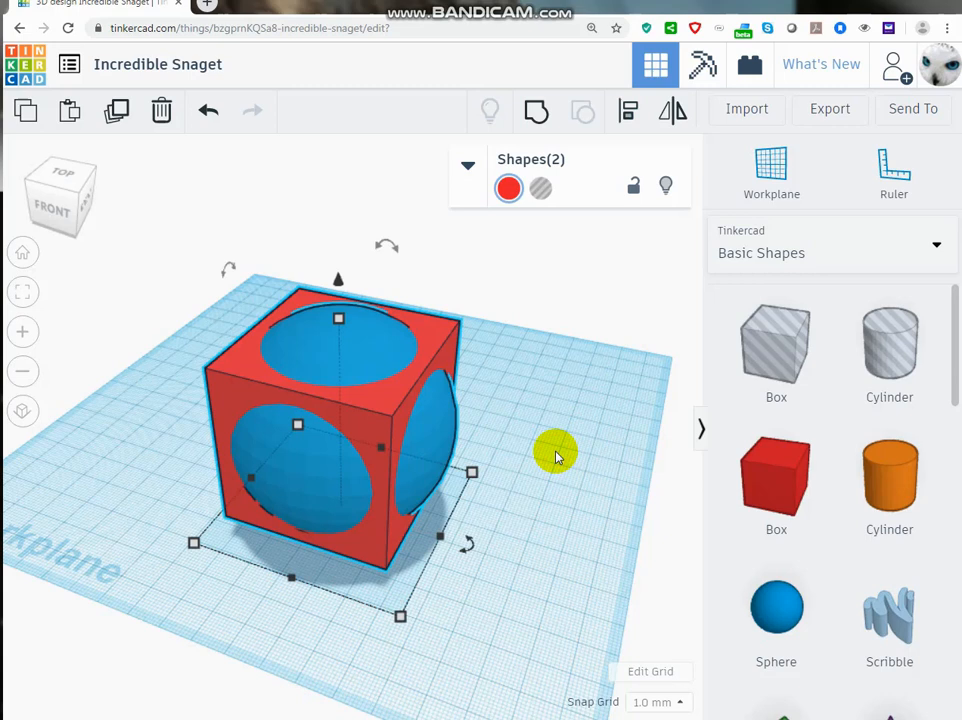
{"action": "left_click", "coordinate": [587, 459]}
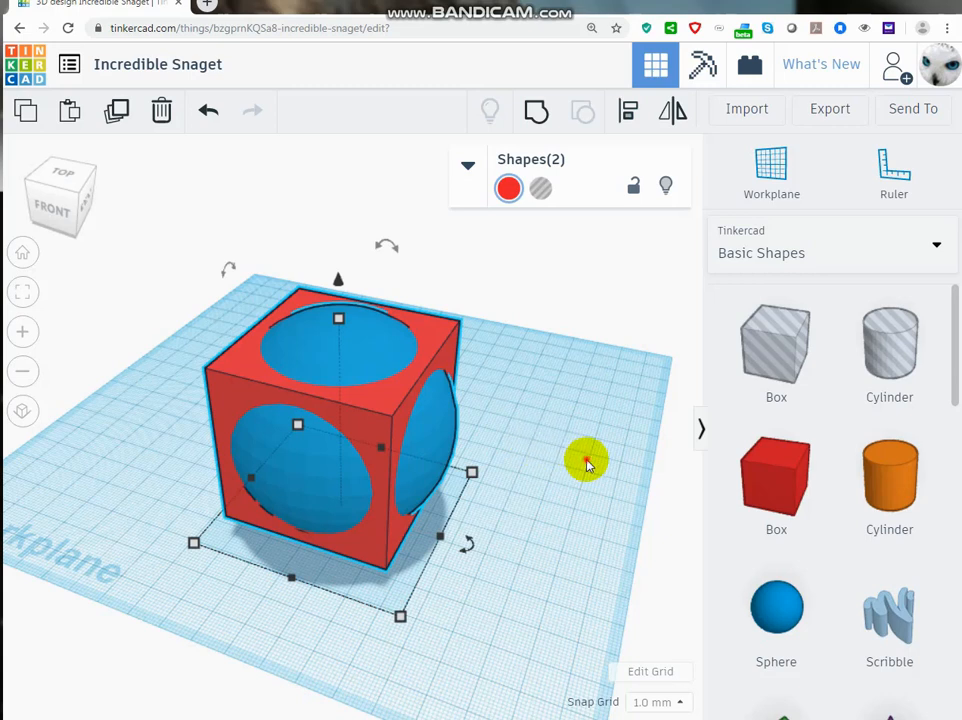
{"action": "left_click", "coordinate": [350, 358]}
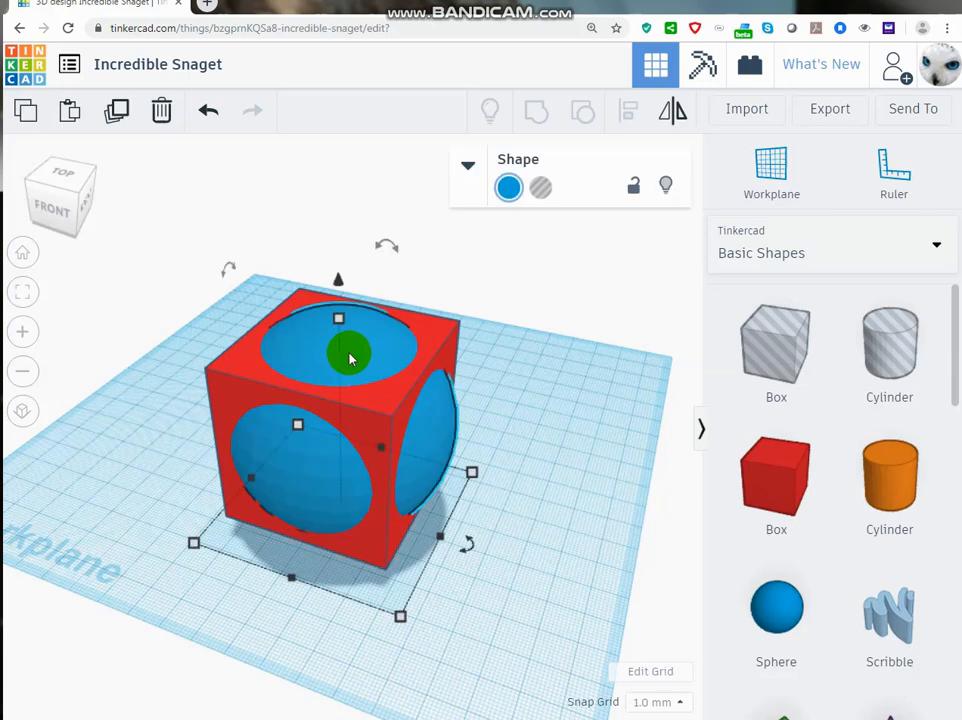
{"action": "left_click", "coordinate": [541, 191]}
Select the box and the hole sphere together and group them to cut the round openings in the cube.
{"action": "left_click_drag", "start_coordinate": [168, 201], "coordinate": [531, 627]}
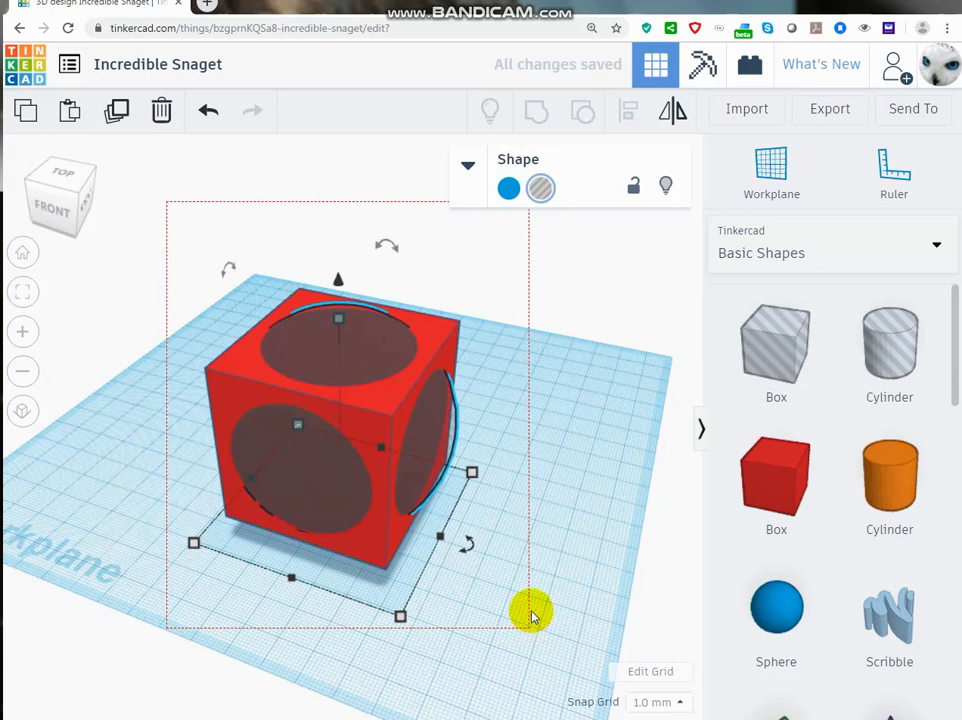
{"action": "left_click_drag", "start_coordinate": [532, 614], "coordinate": [530, 614]}
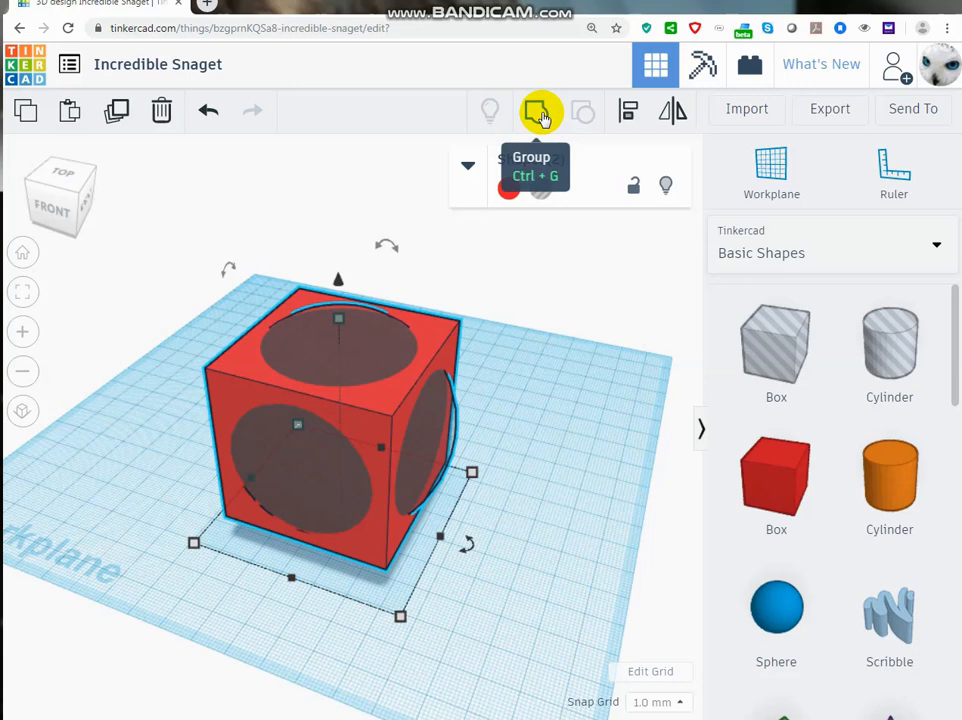
{"action": "left_click", "coordinate": [538, 113]}
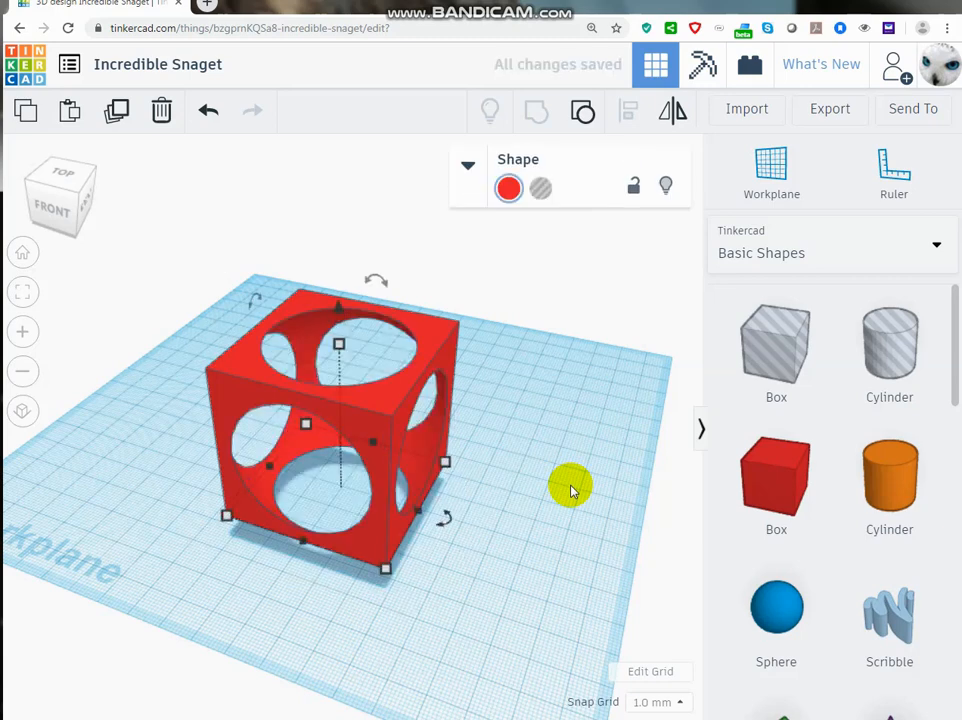
{"action": "left_click", "coordinate": [571, 490]}
Drop the hollowed cube onto the workplane.
{"action": "right_click_drag", "start_coordinate": [563, 494], "coordinate": [253, 342]}
{"action": "left_click", "coordinate": [253, 342]}
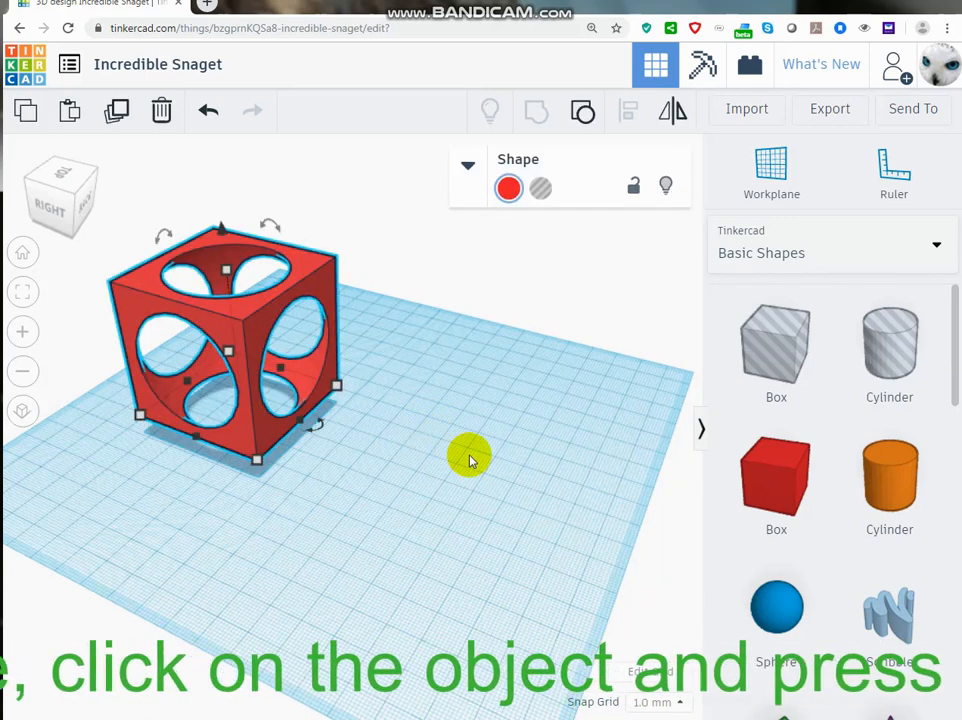
{"action": "key", "text": "d"}
{"action": "left_click", "coordinate": [481, 485]}
Place a new solid sphere on the workplane beside the cube and set its height to 40 mm.
{"action": "right_click_drag", "start_coordinate": [481, 485], "coordinate": [538, 547]}
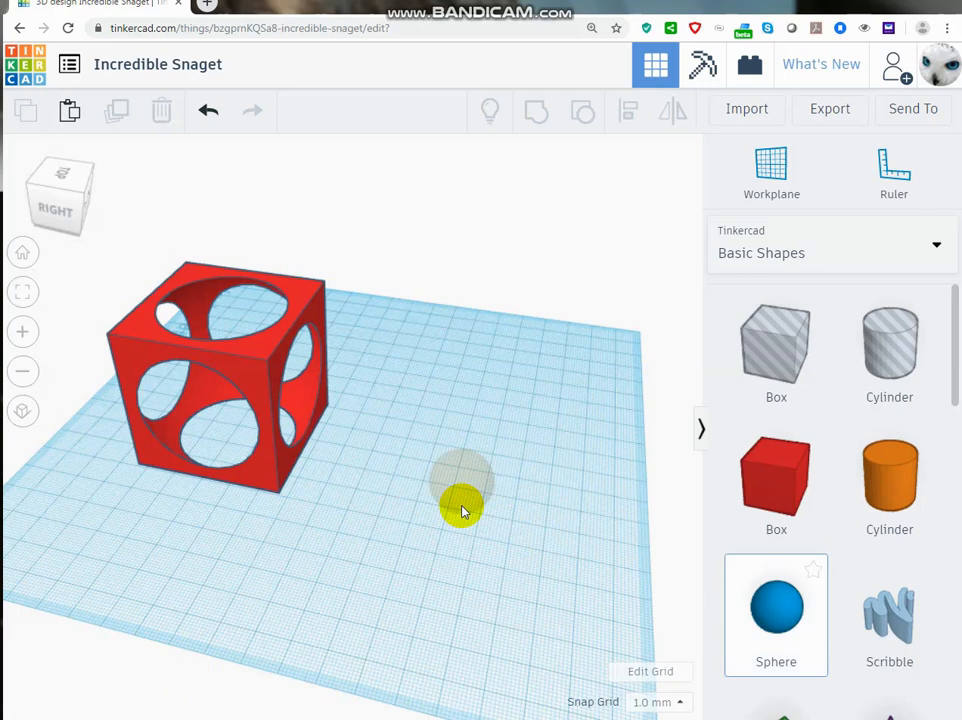
{"action": "left_click_drag", "start_coordinate": [463, 512], "coordinate": [462, 506]}
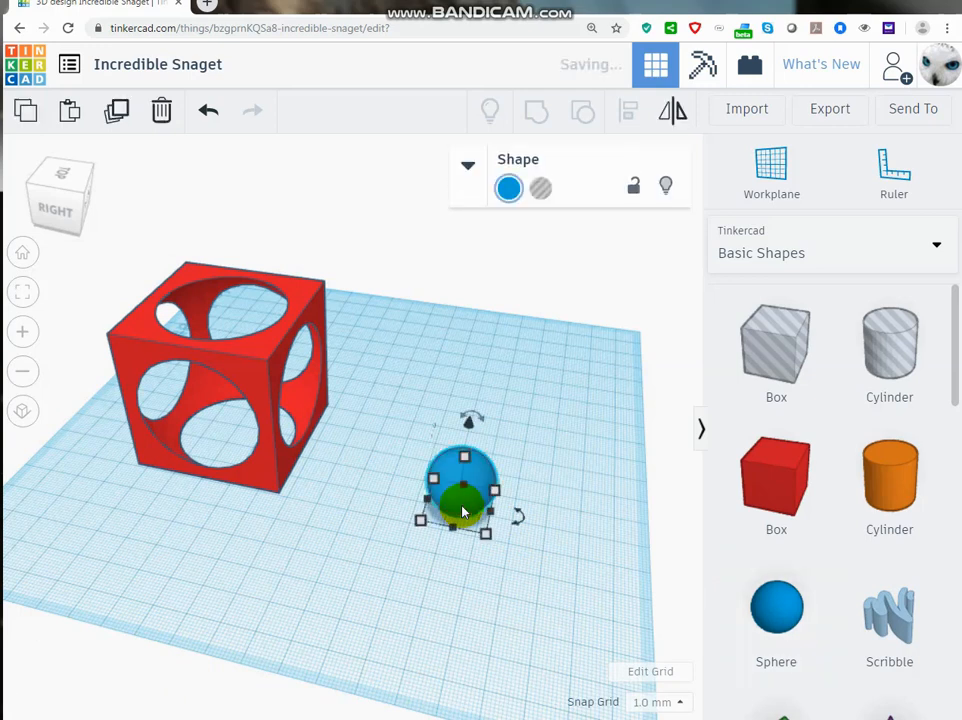
{"action": "left_click", "coordinate": [463, 460]}
{"action": "left_click", "coordinate": [571, 484]}
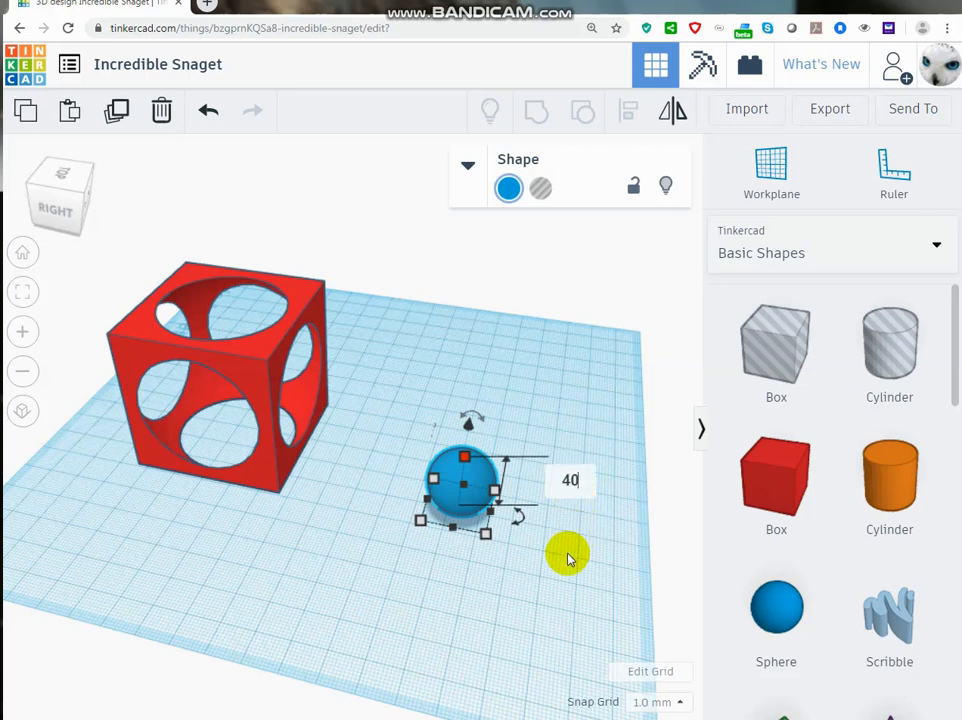
{"action": "key", "text": "Return"}
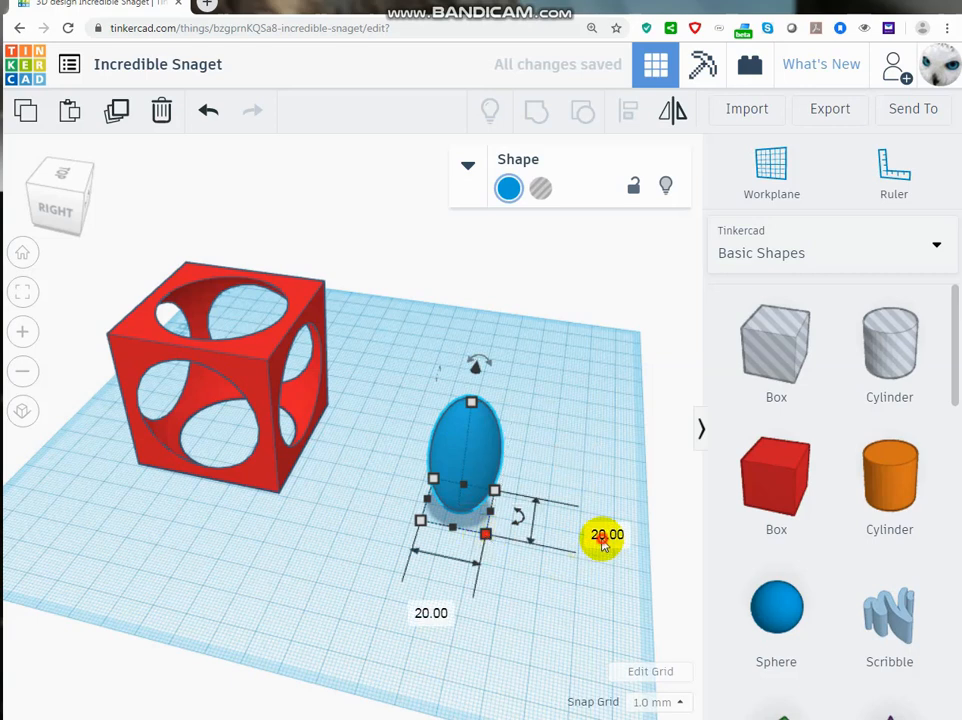
Set the new sphere's length and width to 40 mm.
{"action": "left_click", "coordinate": [605, 537]}
{"action": "type", "text": "40"}
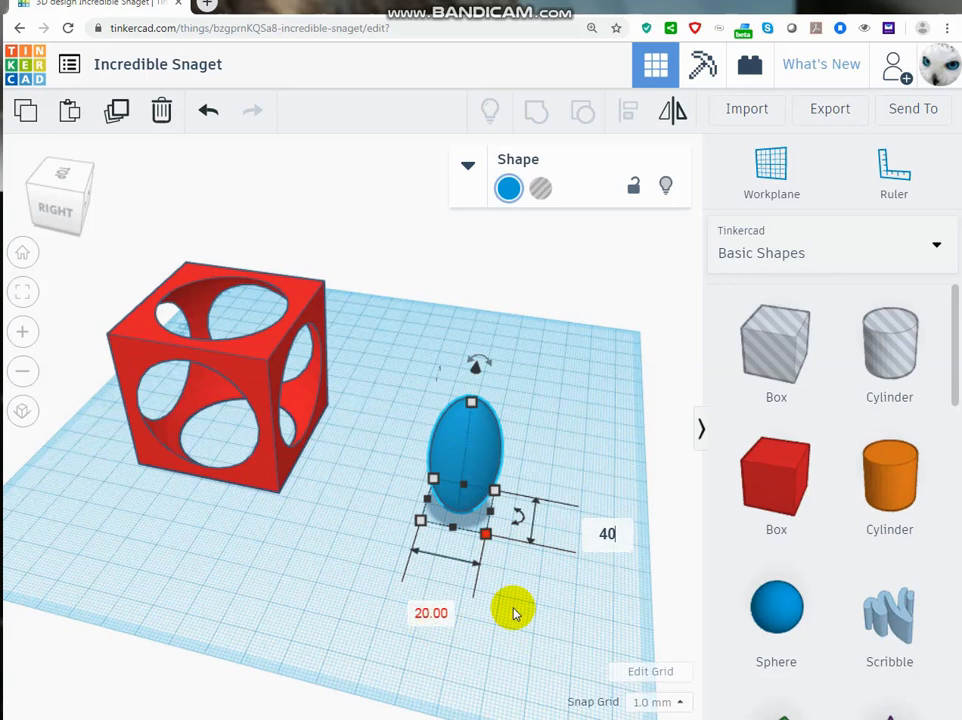
{"action": "key", "text": "Tab"}
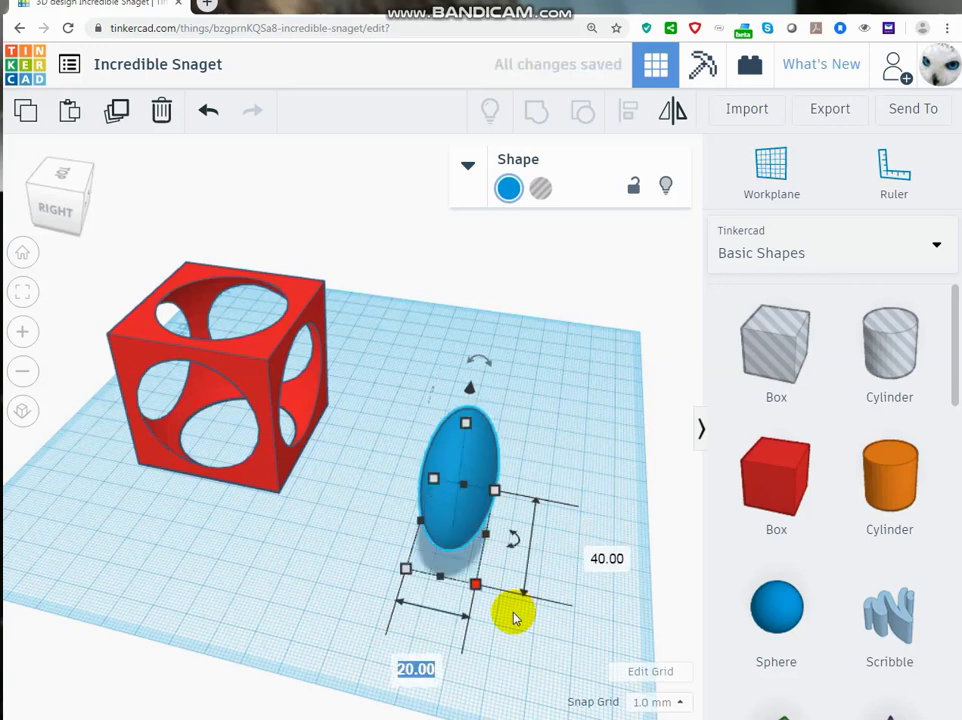
{"action": "type", "text": "40"}
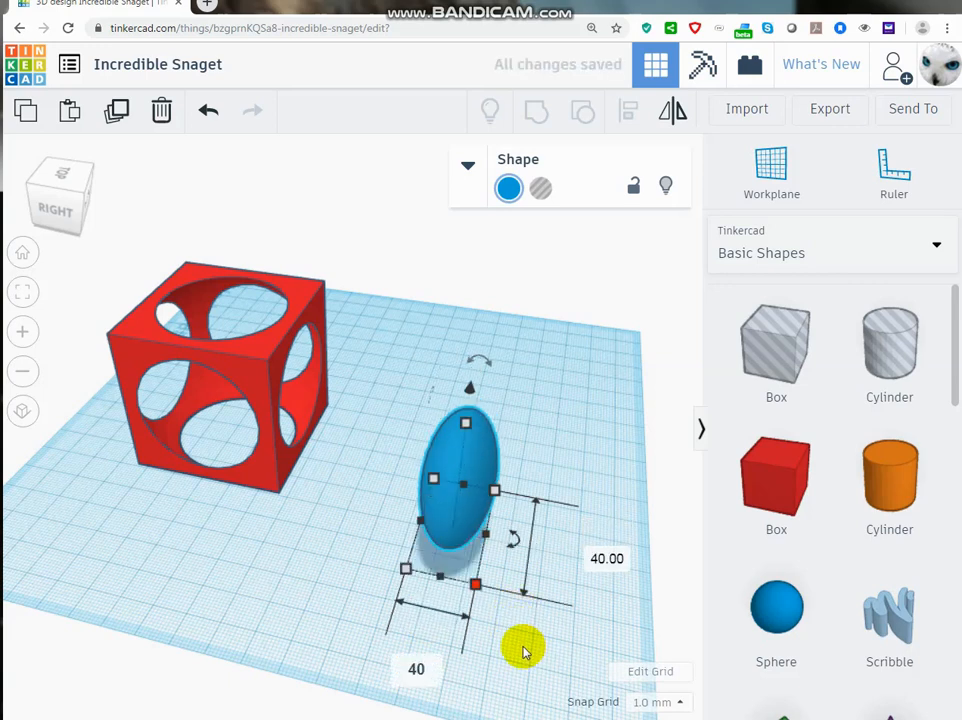
{"action": "key", "text": "Return"}
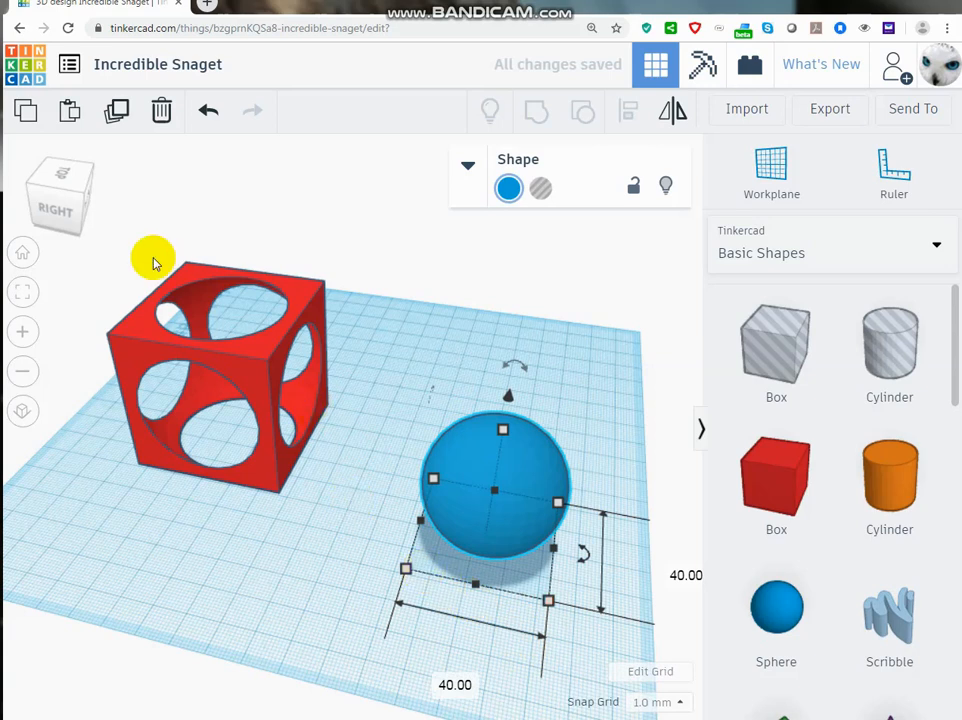
Move the 40 mm sphere about 90 mm along and 22 mm across the workplane, into the hollow cube.
{"action": "left_click", "coordinate": [446, 455]}
{"action": "left_click_drag", "start_coordinate": [425, 445], "coordinate": [216, 383]}
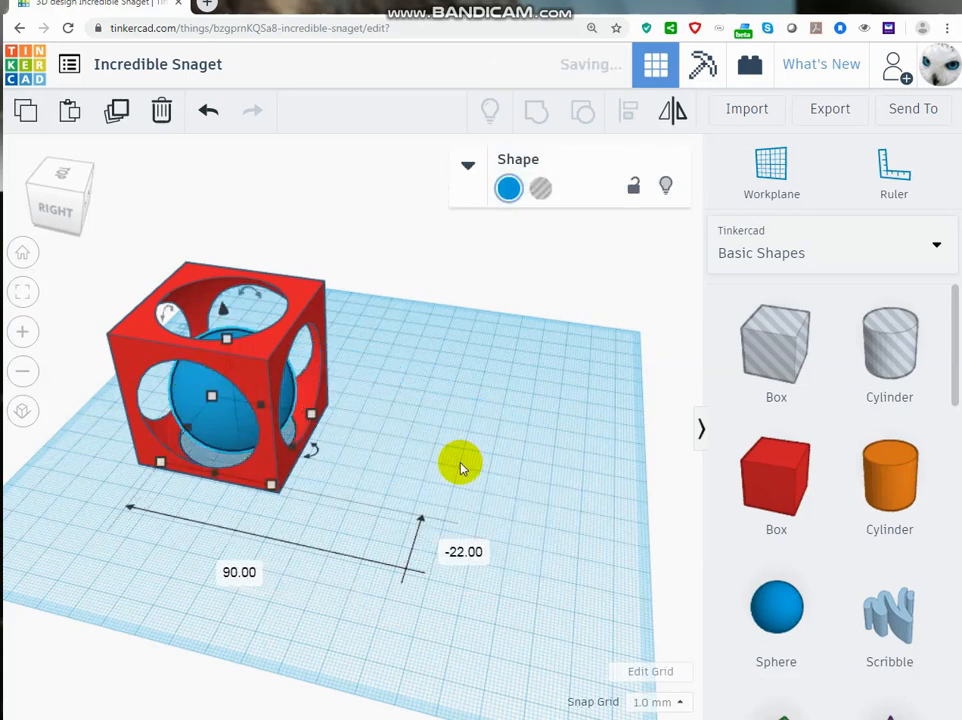
{"action": "left_click", "coordinate": [462, 465]}
Select the hollow cube and the inner sphere together and align their centres on all three axes.
{"action": "right_click_drag", "start_coordinate": [552, 477], "coordinate": [580, 451]}
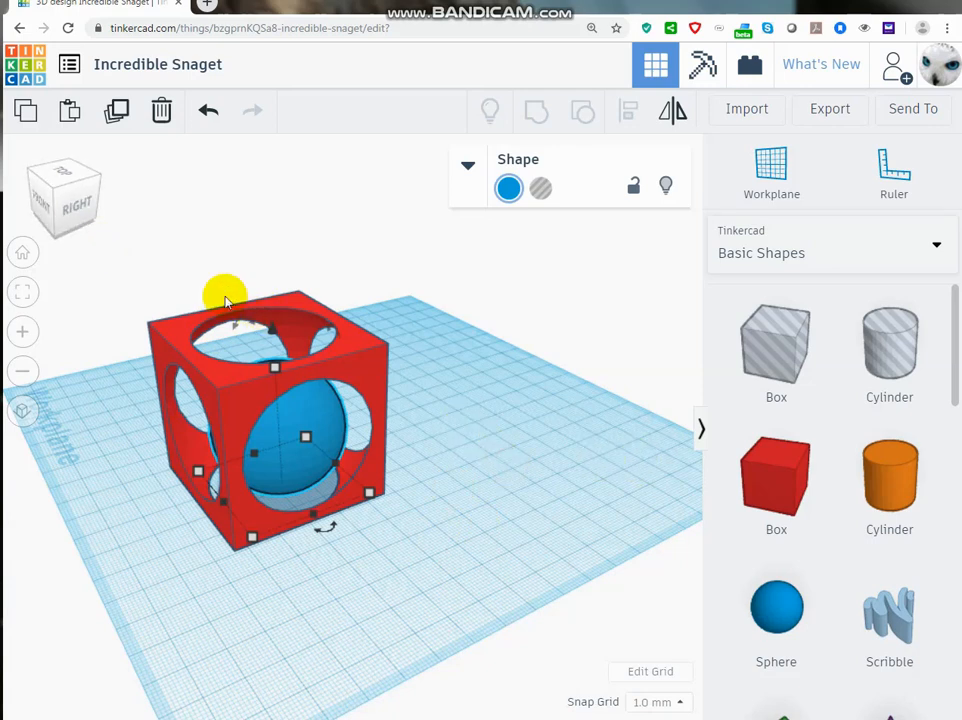
{"action": "left_click", "coordinate": [107, 251]}
{"action": "scroll", "coordinate": [427, 559], "scroll_direction": "down", "scroll_amount": 3}
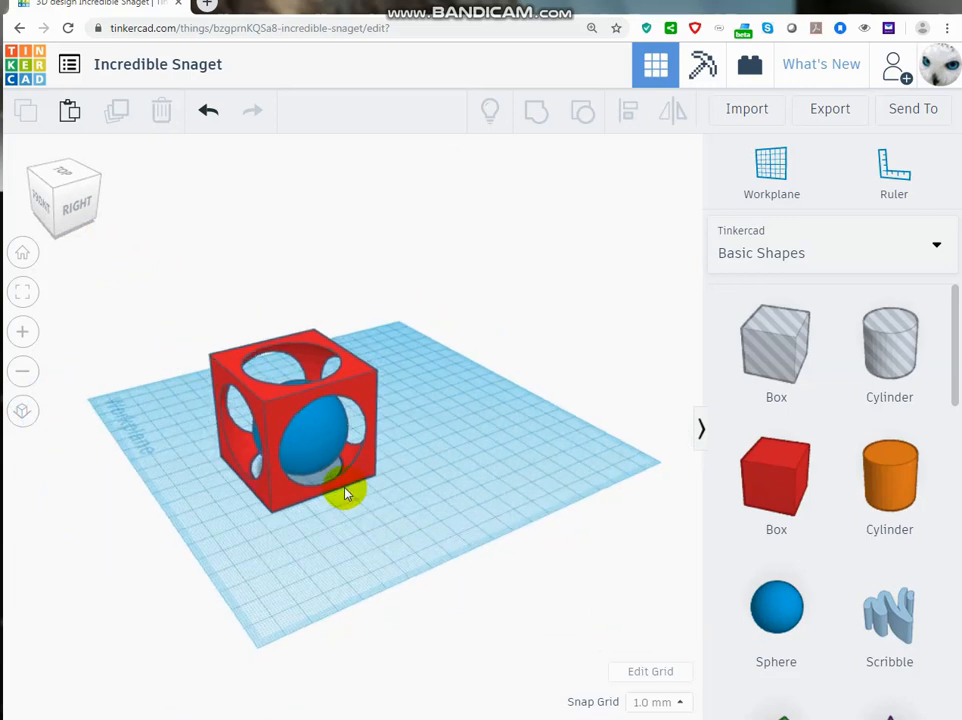
{"action": "left_click_drag", "start_coordinate": [229, 350], "coordinate": [446, 535]}
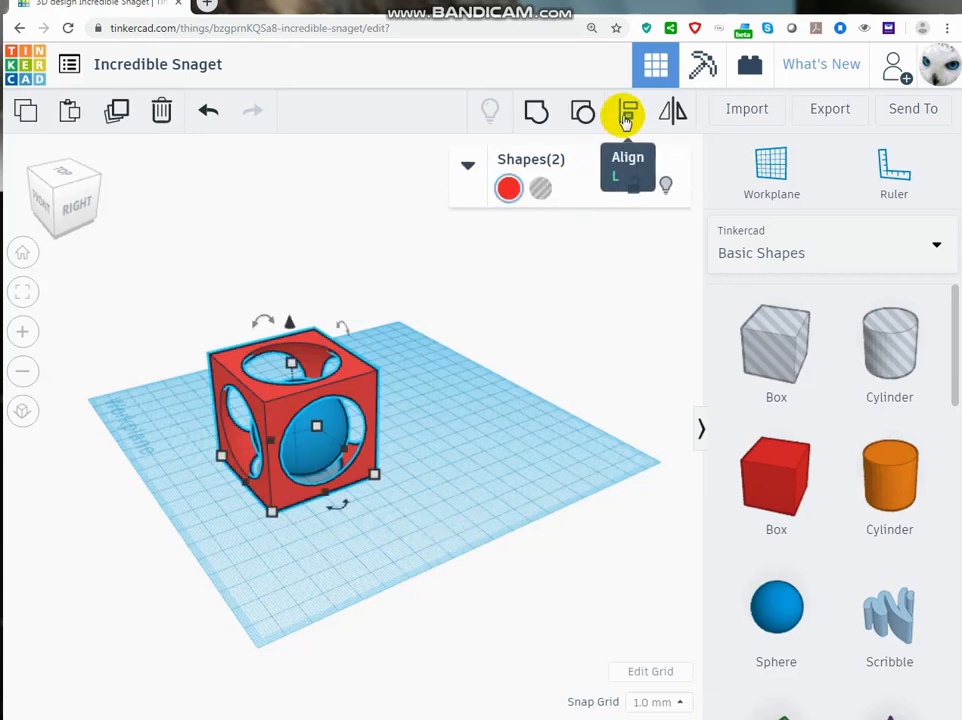
{"action": "left_click", "coordinate": [626, 116]}
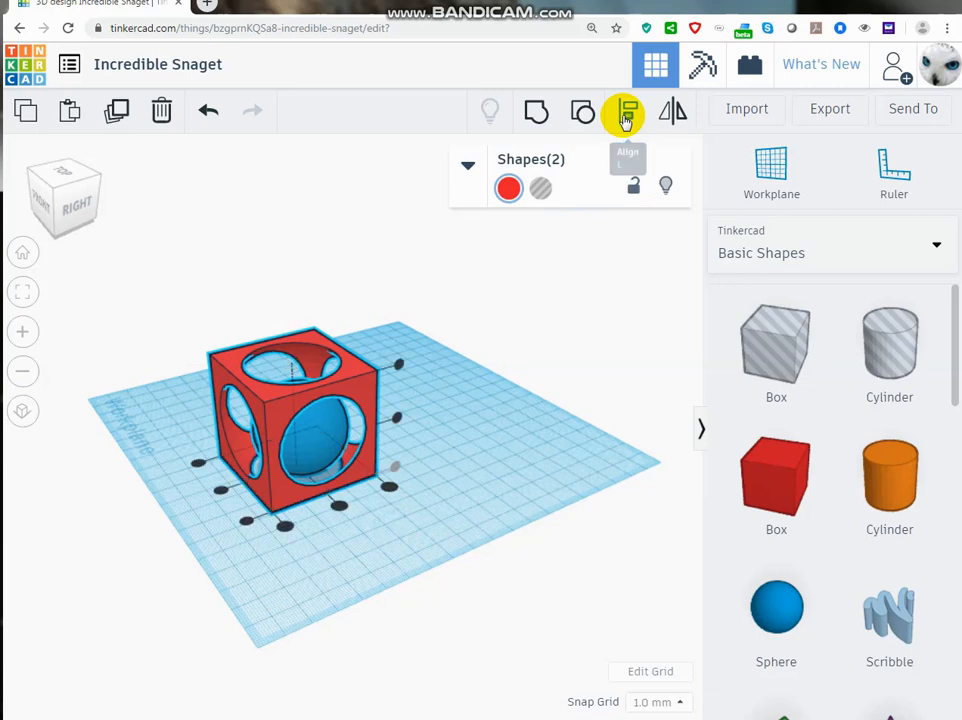
{"action": "left_click", "coordinate": [398, 420]}
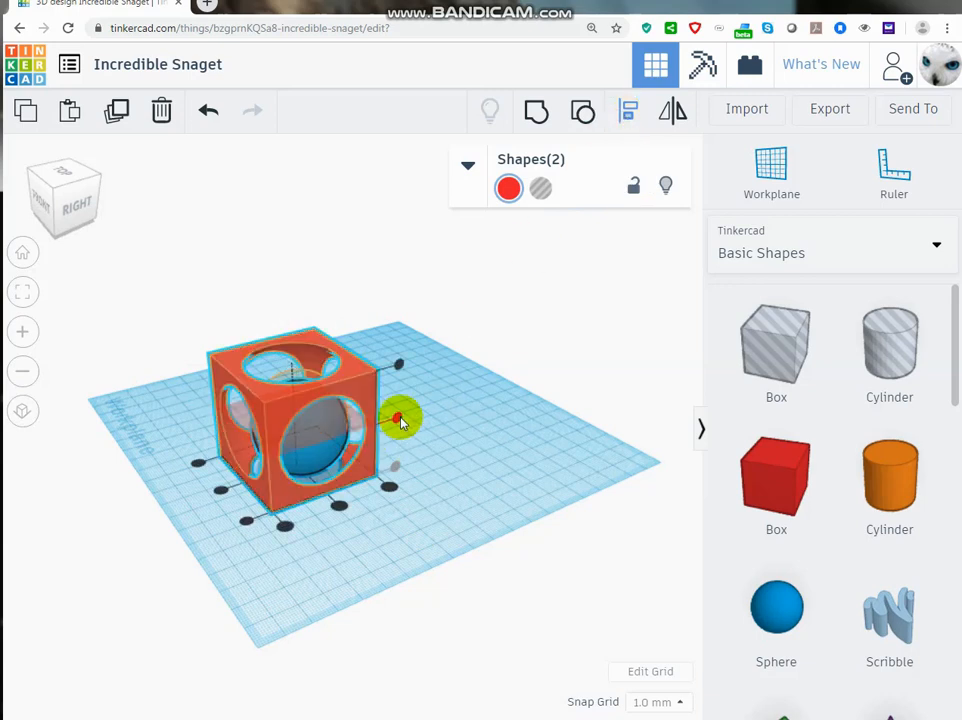
{"action": "left_click", "coordinate": [339, 511]}
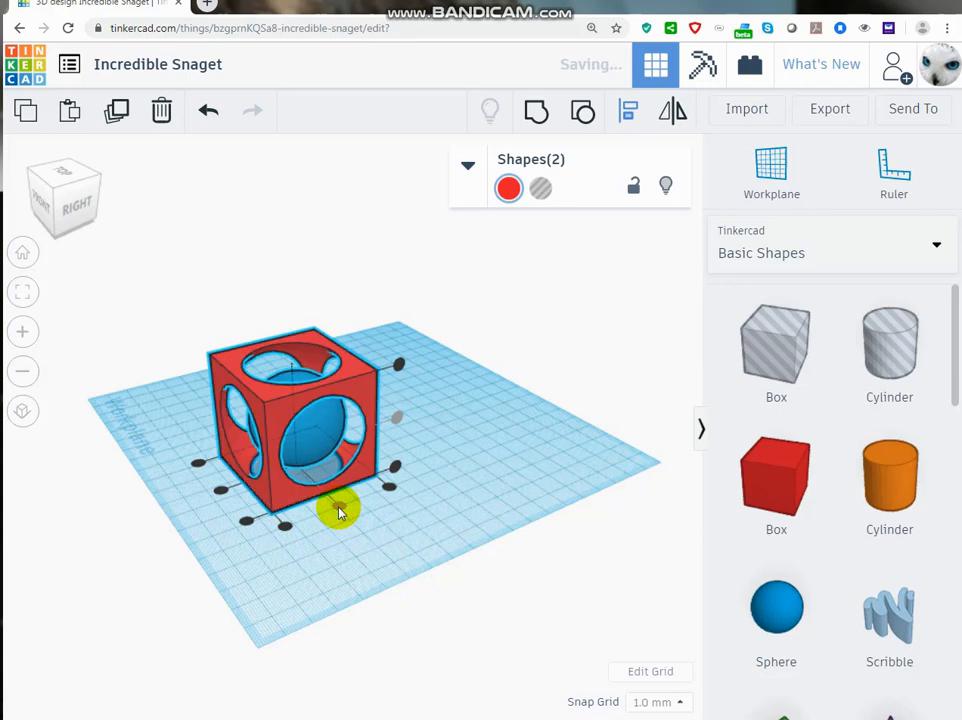
{"action": "left_click", "coordinate": [220, 494]}
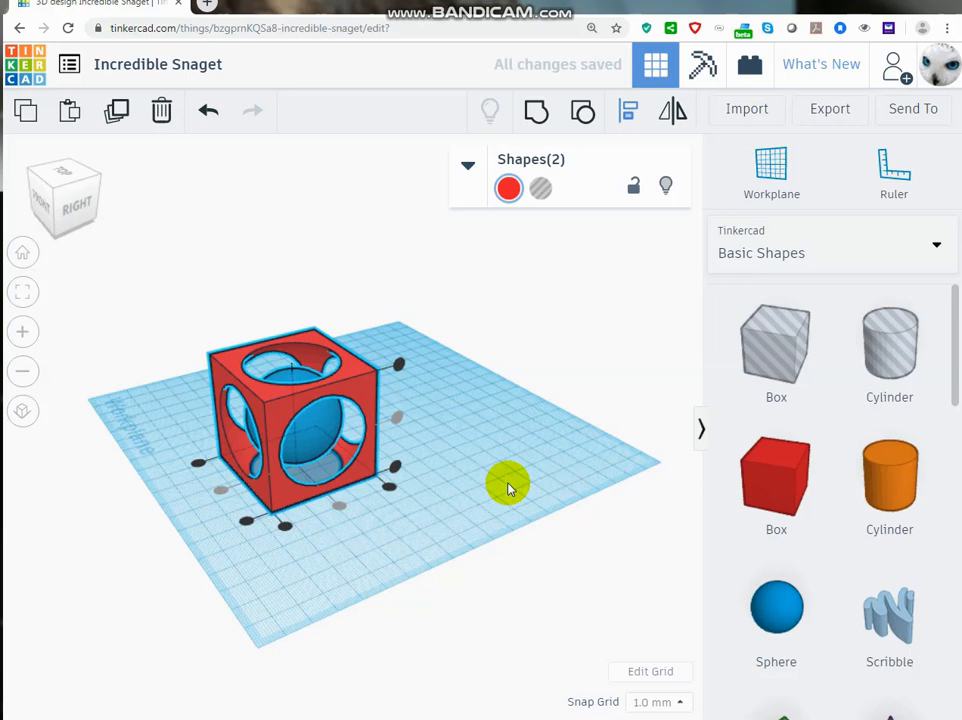
Deselect the shapes and examine the fit of the ball inside the cube from several sides.
{"action": "scroll", "coordinate": [507, 487], "scroll_direction": "up", "scroll_amount": 5}
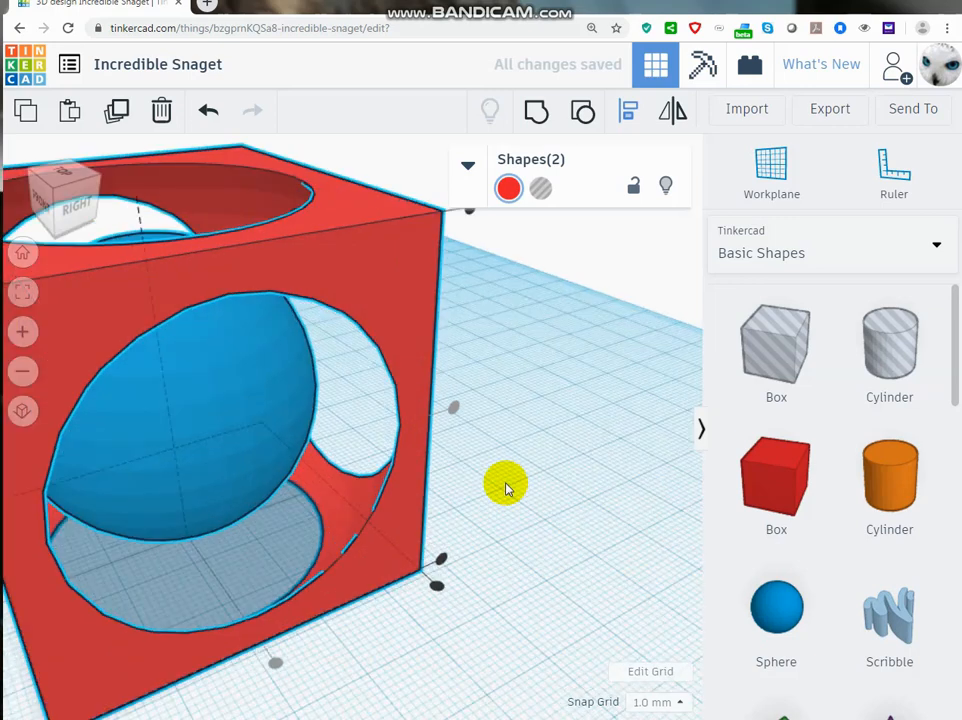
{"action": "scroll", "coordinate": [507, 487], "scroll_direction": "down", "scroll_amount": 5}
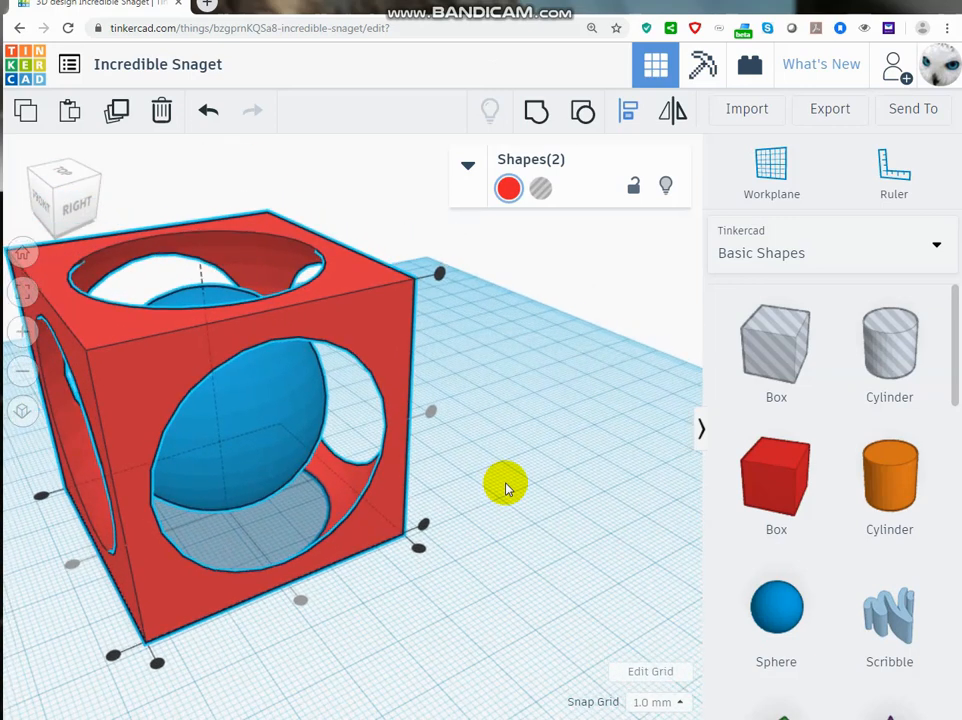
{"action": "right_click_drag", "start_coordinate": [494, 530], "coordinate": [180, 490]}
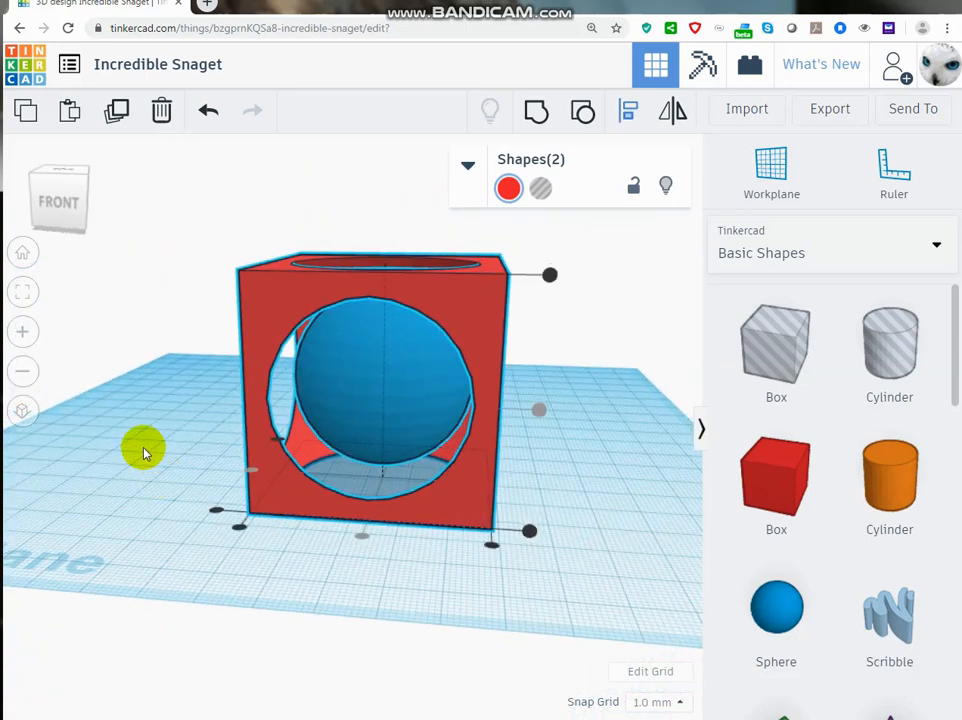
{"action": "left_click", "coordinate": [143, 453]}
{"action": "right_click_drag", "start_coordinate": [142, 451], "coordinate": [217, 490]}
{"action": "right_click_drag", "start_coordinate": [515, 567], "coordinate": [602, 526]}
{"action": "right_click_drag", "start_coordinate": [562, 601], "coordinate": [492, 555]}
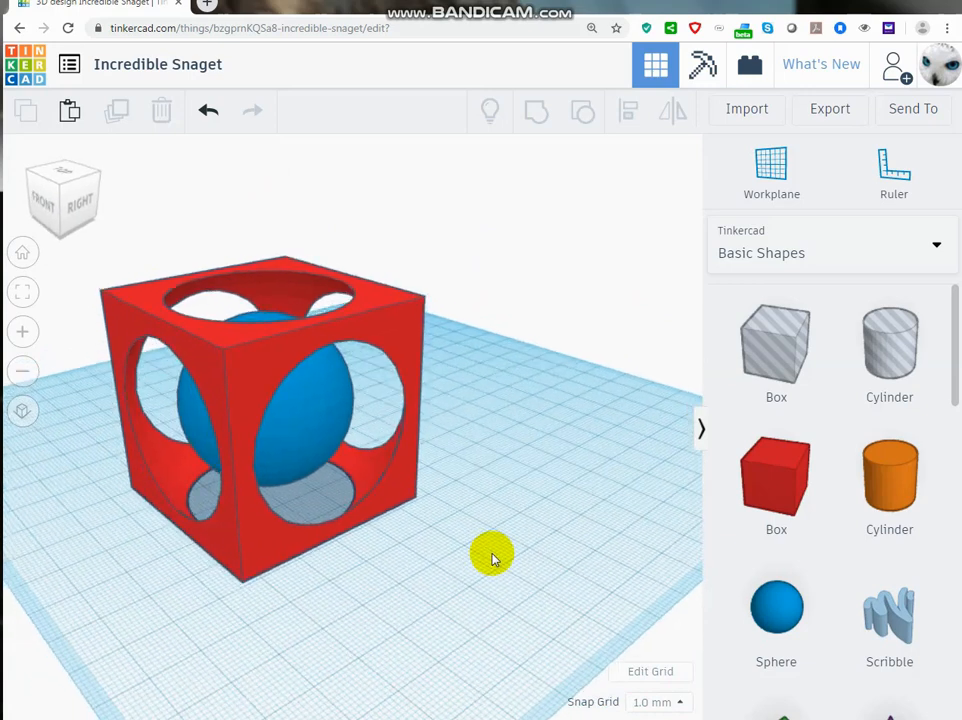